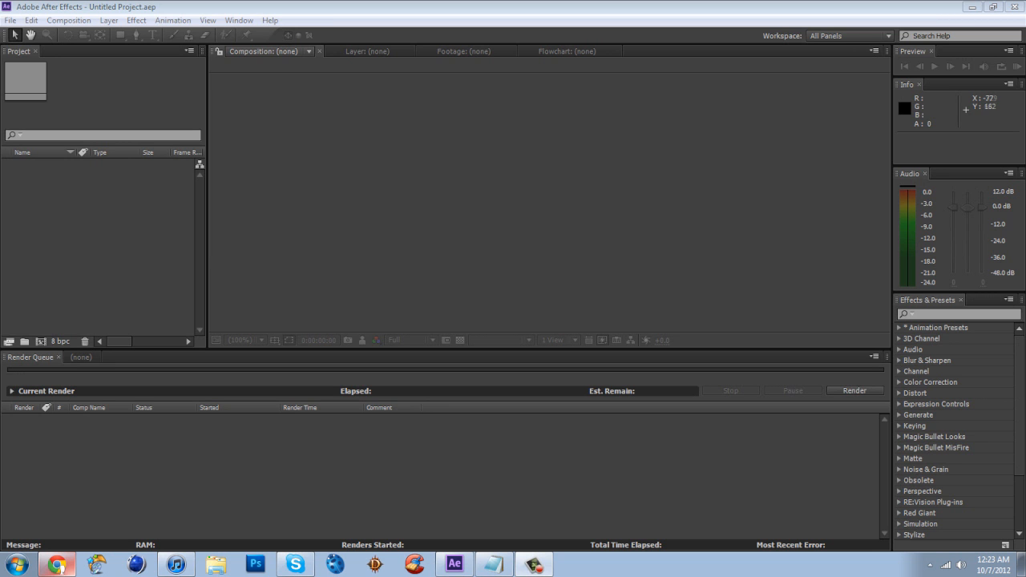
- Search the effects for "twixtor" and select the Twixtor plug-in
left_click(921, 314)
type("twixtor")
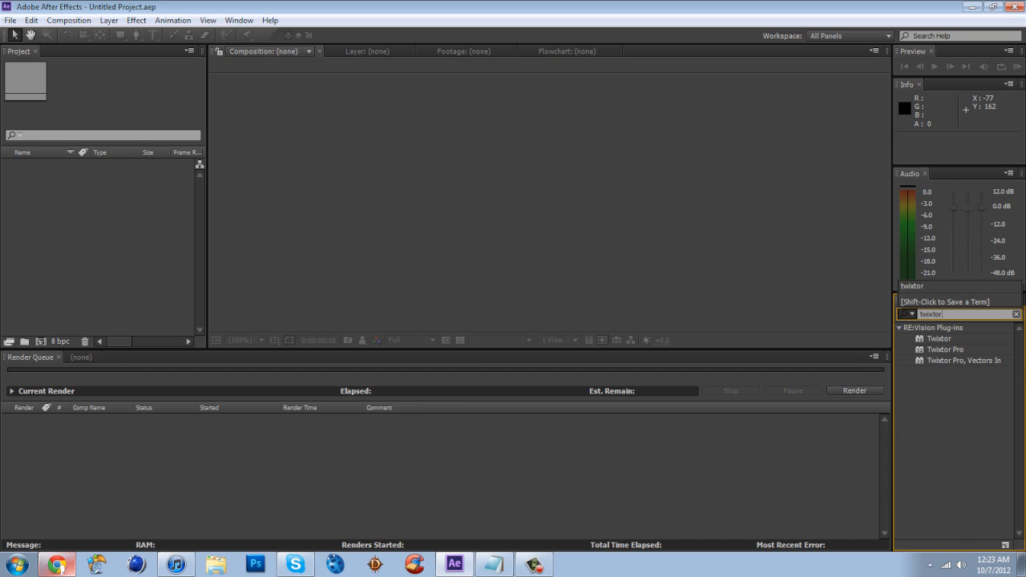
key("Escape")
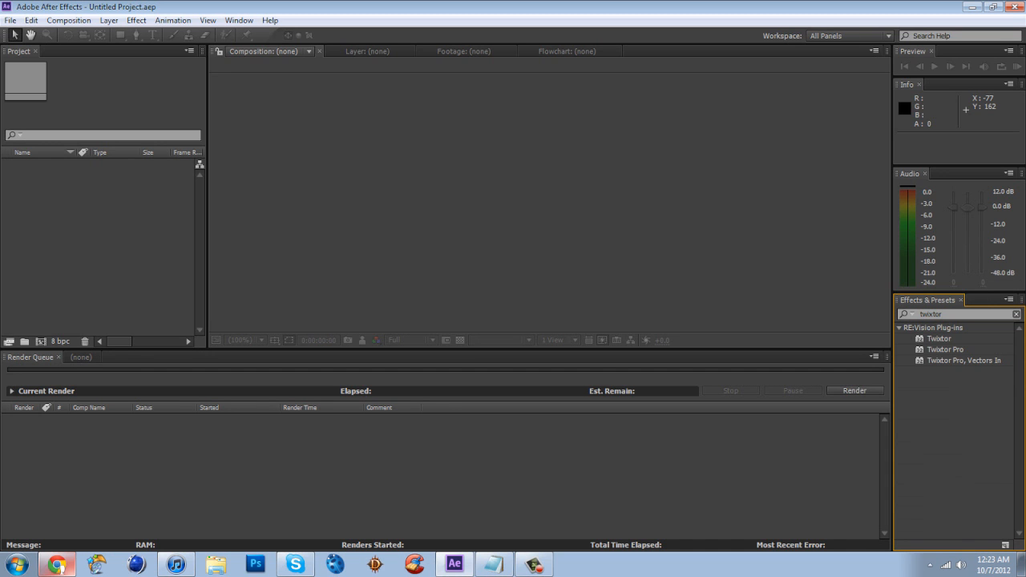
left_click(939, 339)
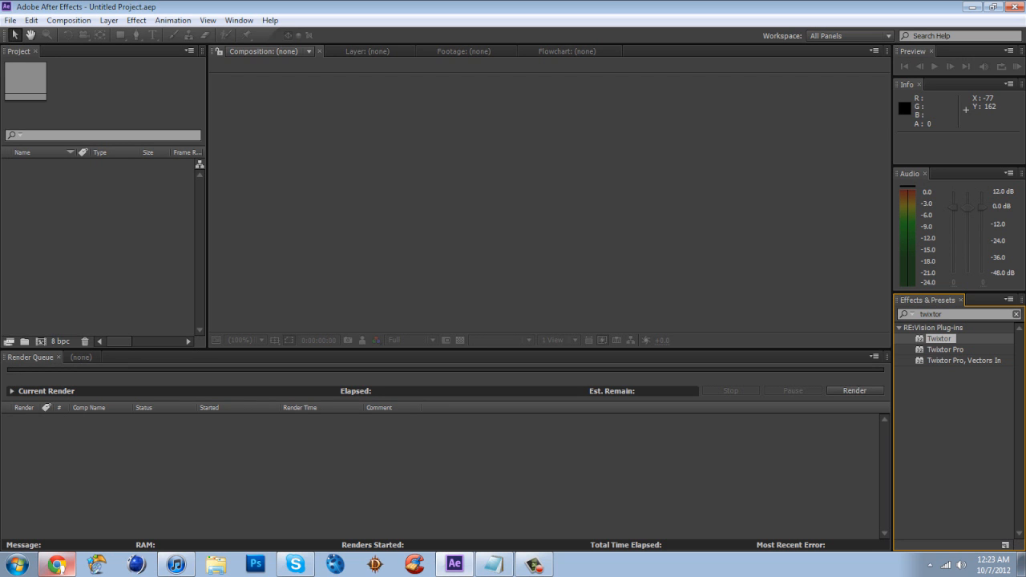
- Create a new 1280 x 720, 59.94 fps composition, keeping the default settings
left_click(68, 20)
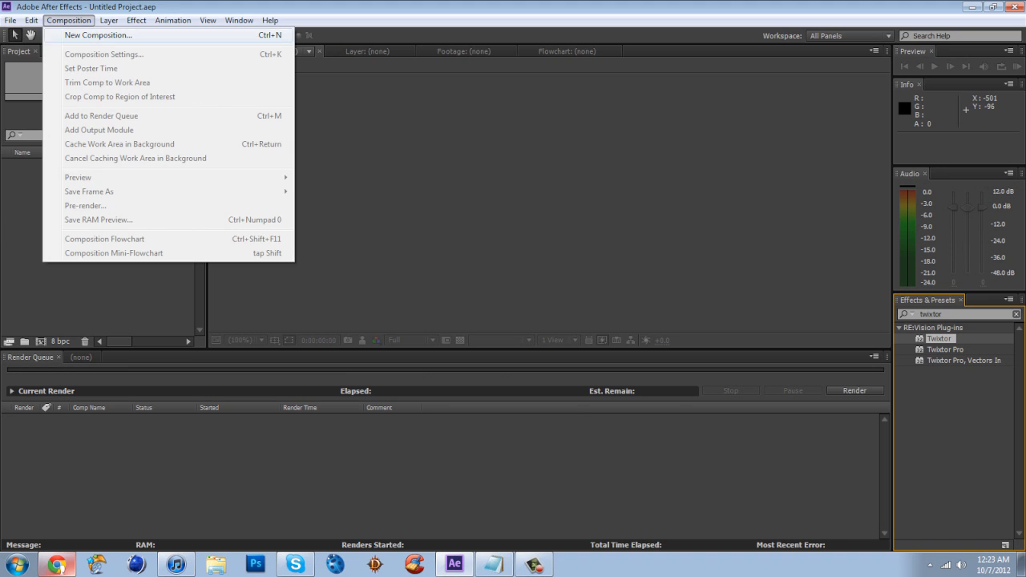
left_click(98, 35)
key("Return")
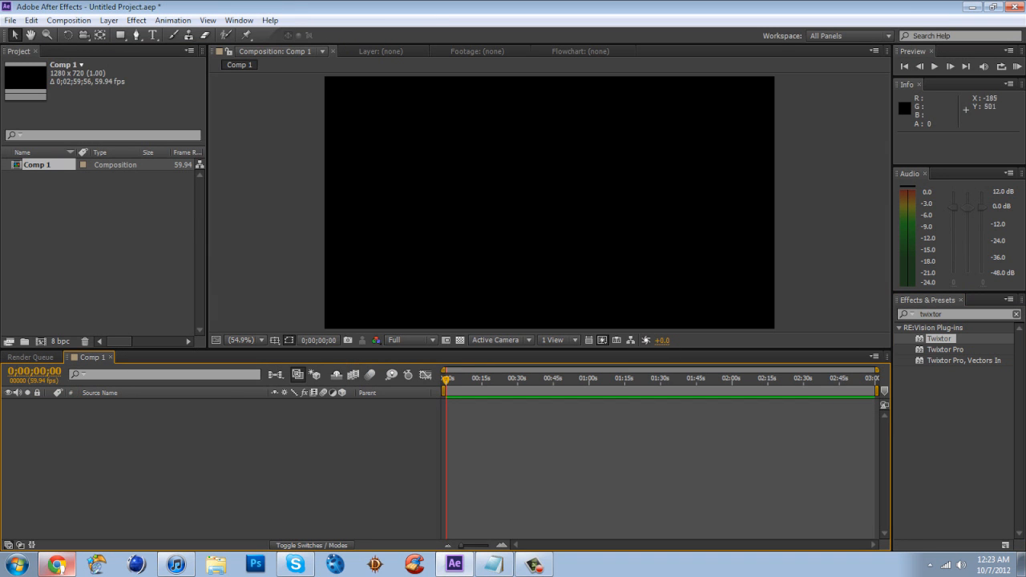
- Import video clip 3 (3.m2ts) from the "clmd away" folder on the desktop
left_click(11, 20)
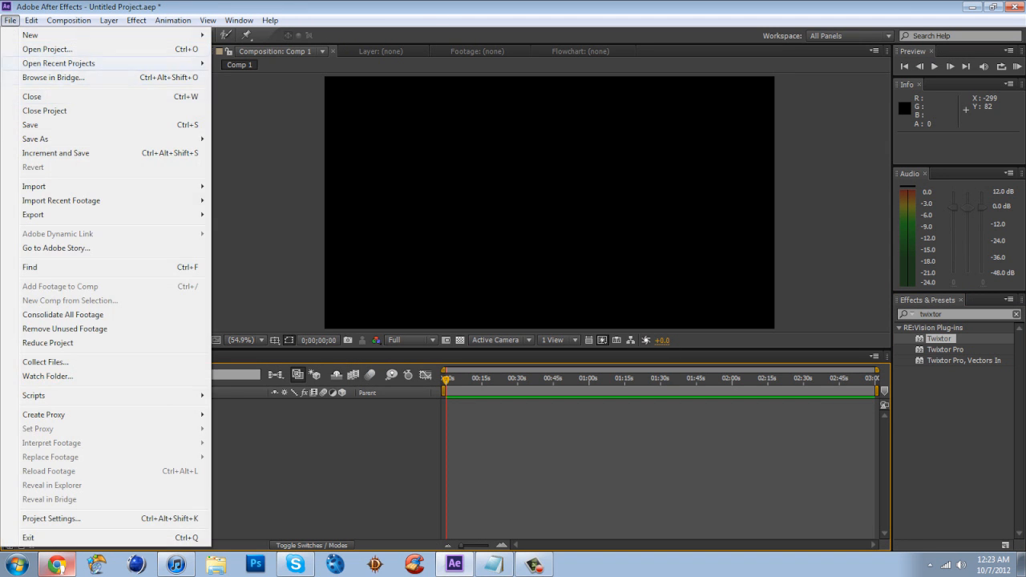
mouse_move(48, 186)
left_click(241, 186)
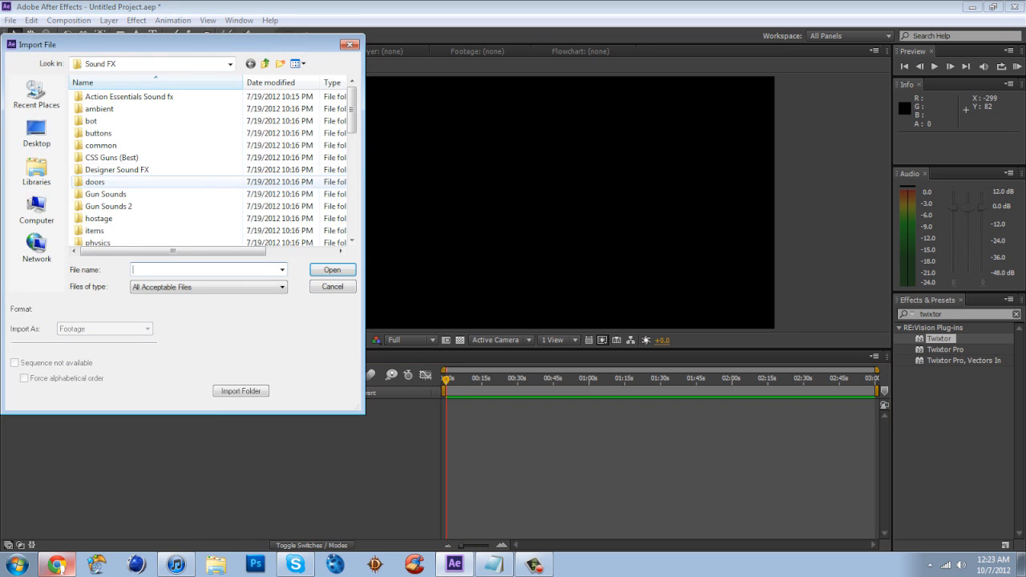
left_click(36, 132)
double_click(247, 142)
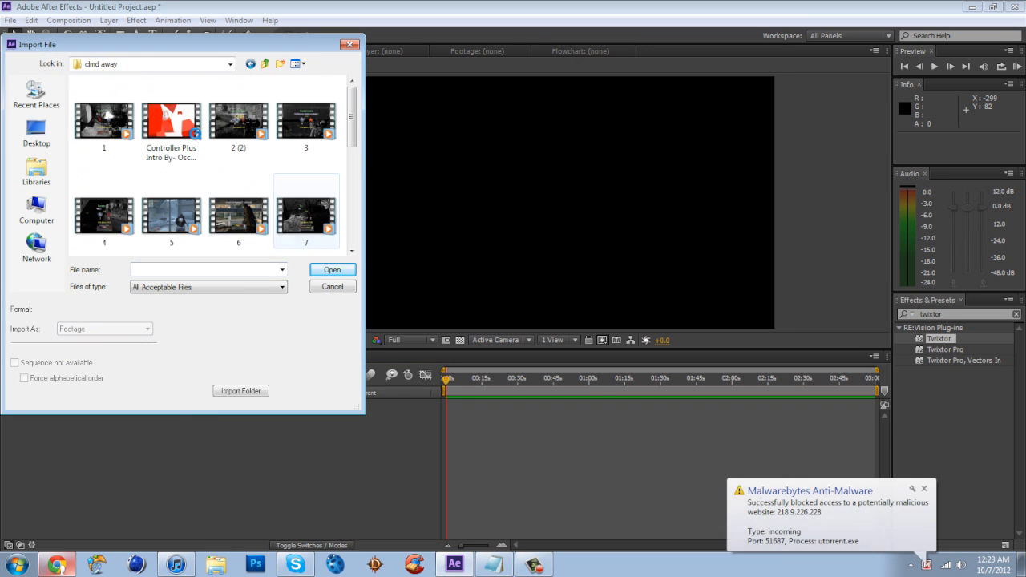
left_click(305, 120)
left_click(332, 270)
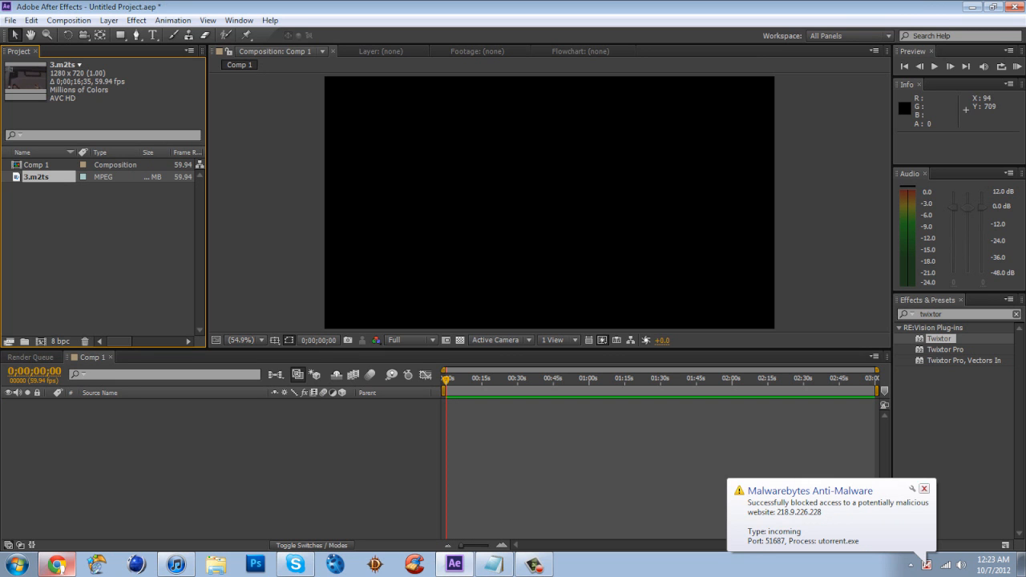
- Add 3.m2ts to Comp 1 as a layer near the start of the timeline
left_click_drag(36, 176, 437, 423)
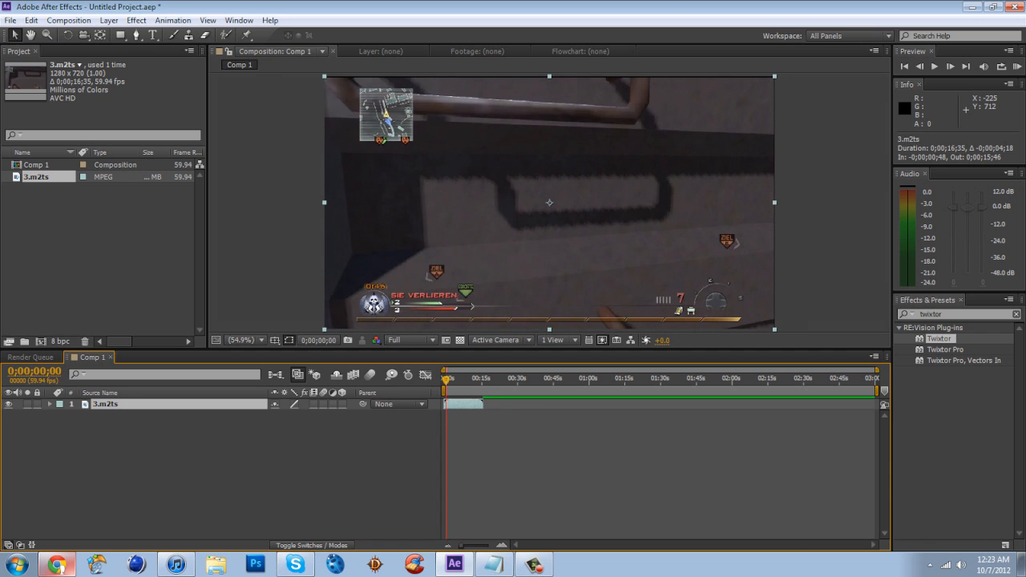
left_click_drag(877, 371, 626, 370)
left_click_drag(479, 404, 483, 404)
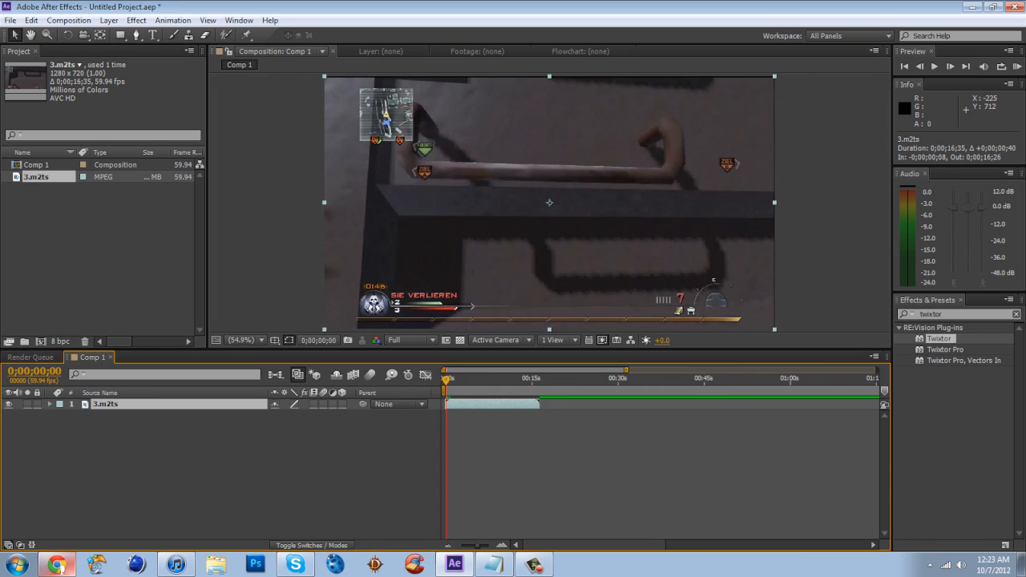
left_click(50, 404)
left_click(61, 415)
left_click(85, 415)
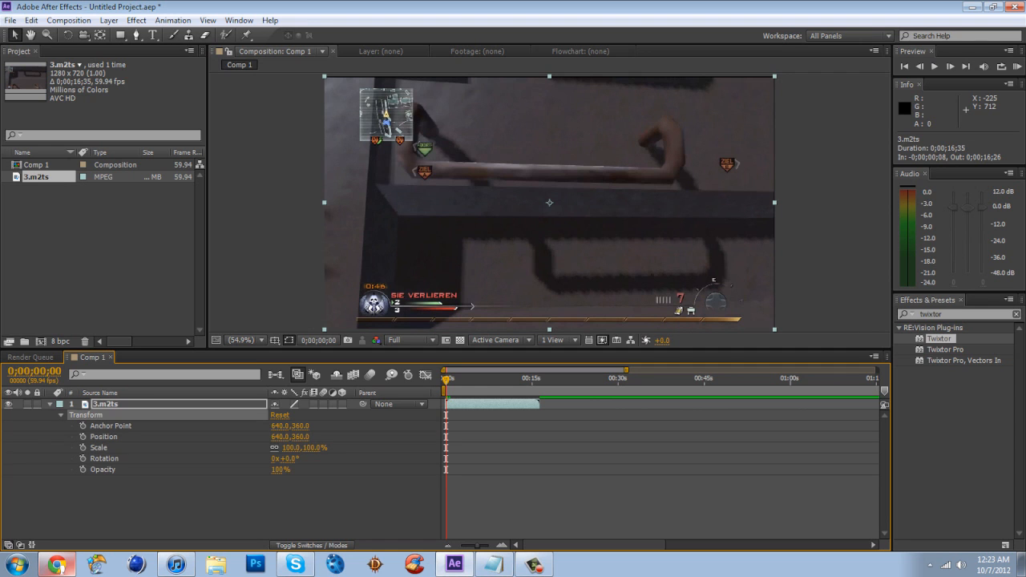
left_click(61, 415)
left_click(50, 404)
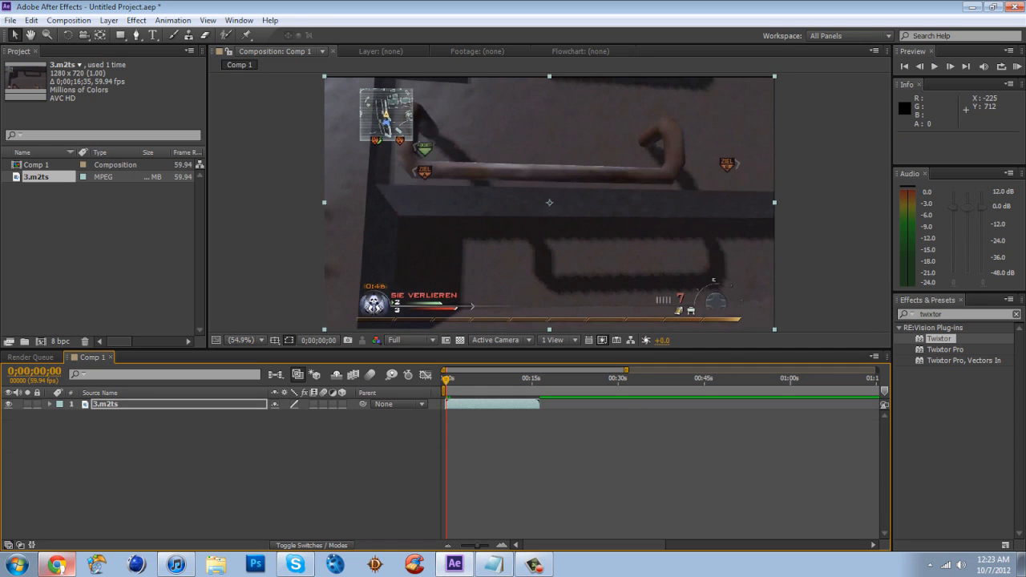
- Enable frame blending for the composition and set the 3.m2ts layer's frame blending to Pixel Motion
key("space")
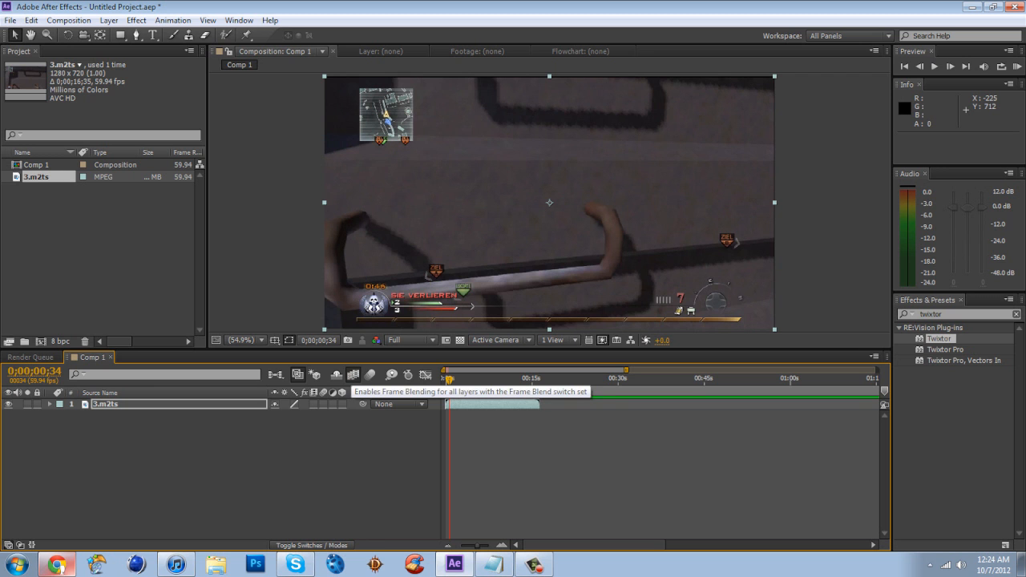
left_click(353, 374)
left_click(144, 404)
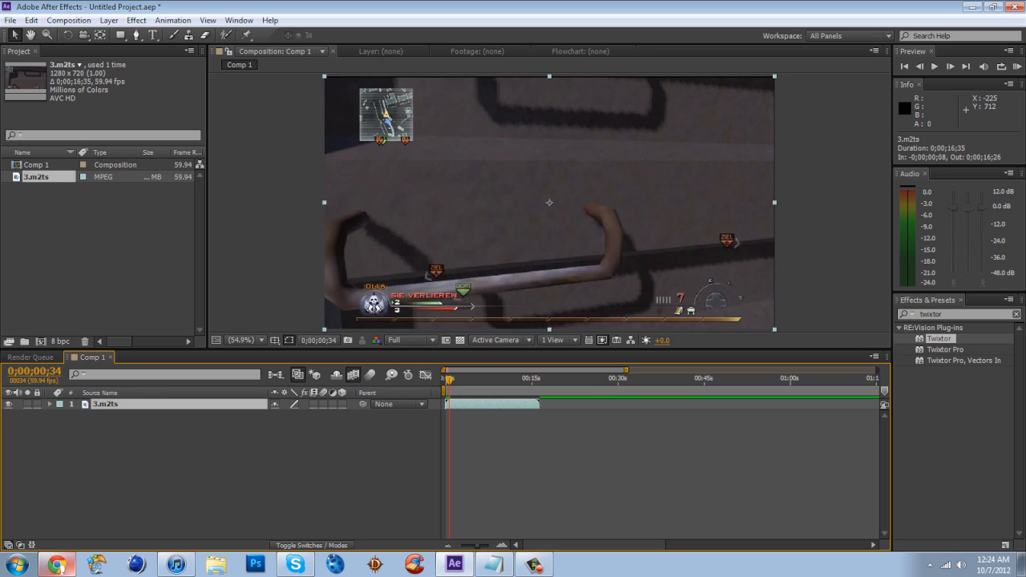
left_click_drag(496, 403, 500, 403)
right_click(501, 403)
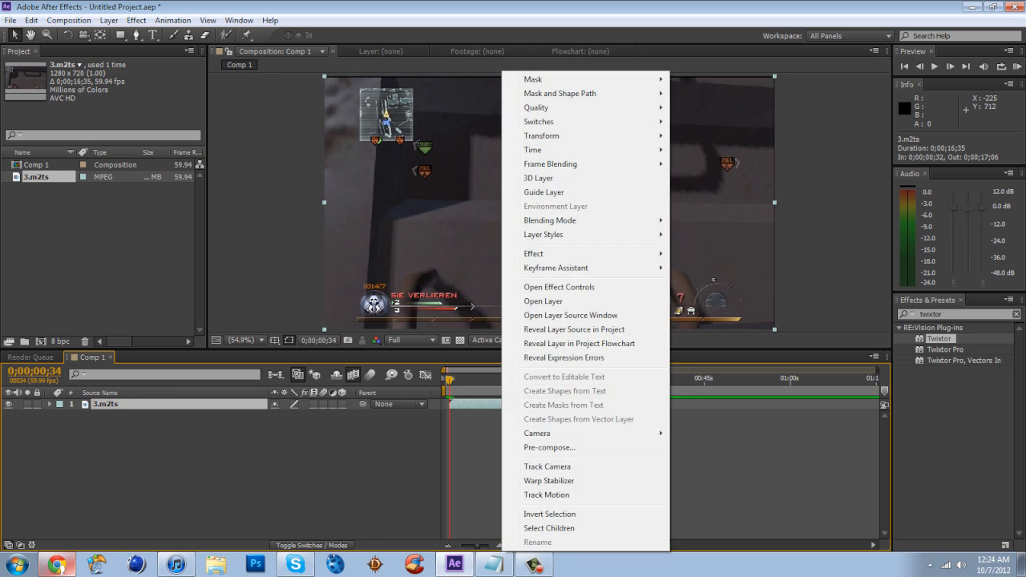
mouse_move(561, 163)
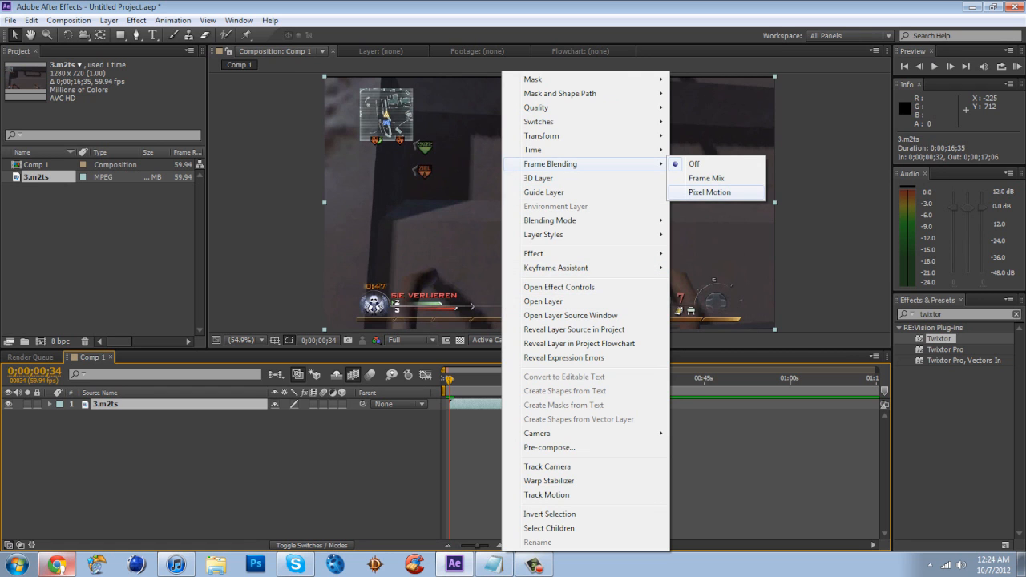
left_click(709, 192)
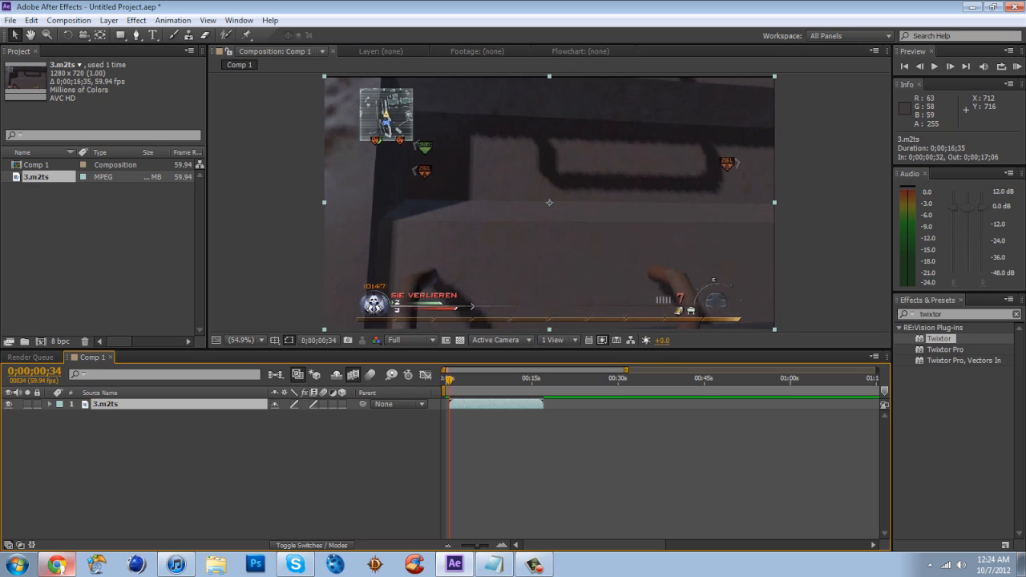
- Try enabling time remapping on the 3.m2ts layer and undo it
right_click(495, 403)
mouse_move(577, 150)
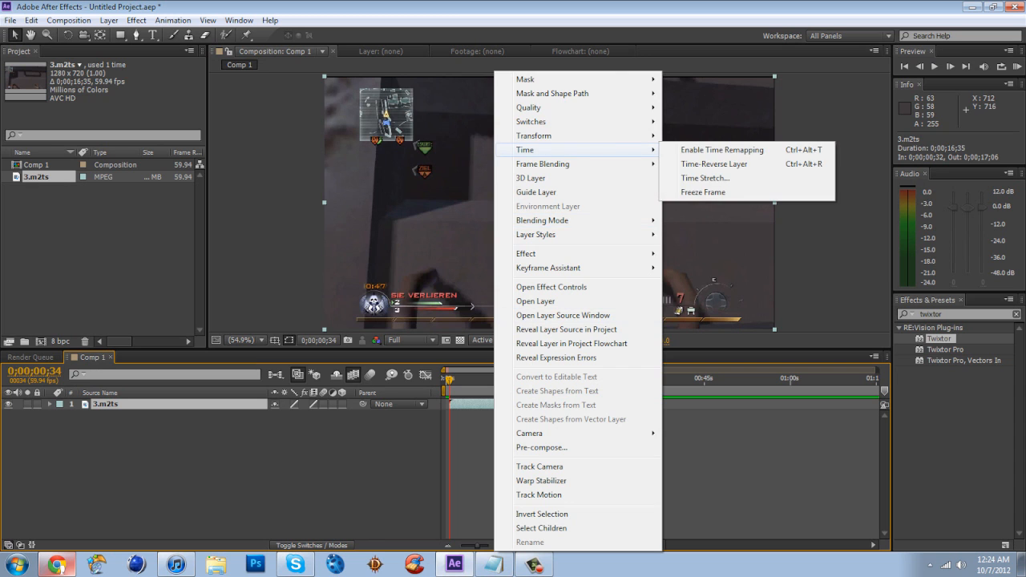
left_click(721, 149)
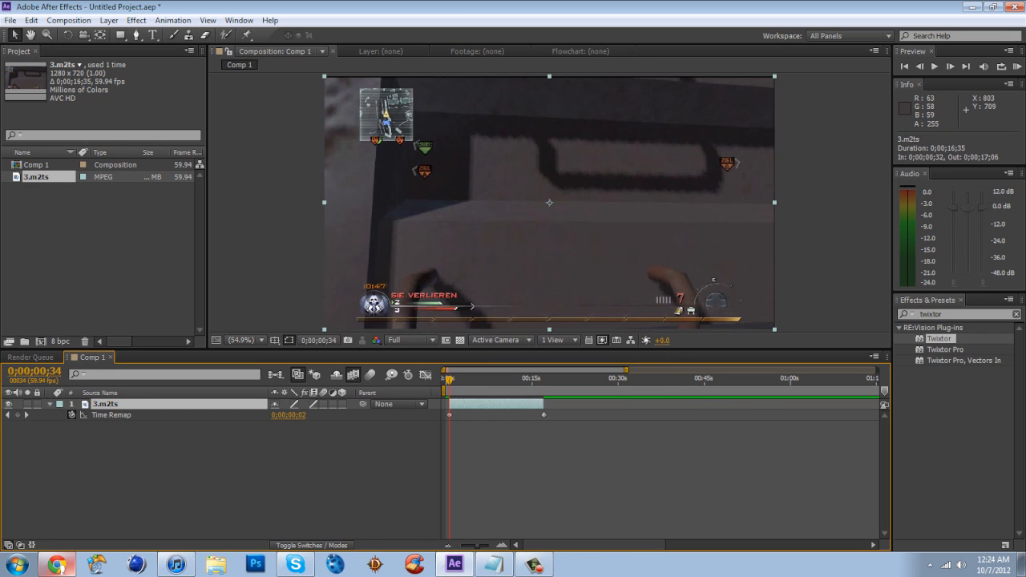
key("ctrl+z")
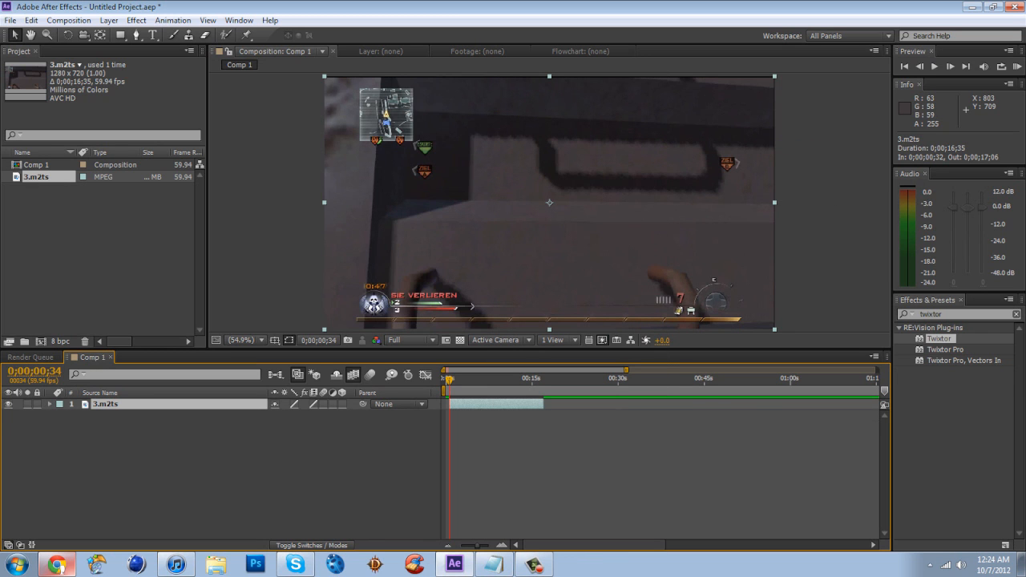
- Trim off the part of the 3.m2ts layer before 0;00;08;49 and move the remaining clip to the start of the timeline
key("space")
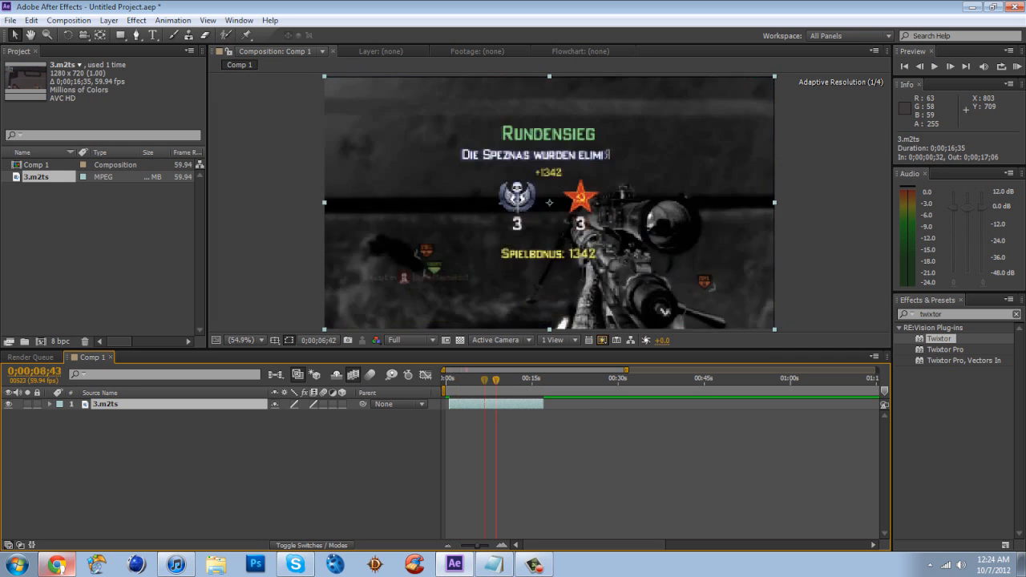
left_click_drag(521, 380, 496, 380)
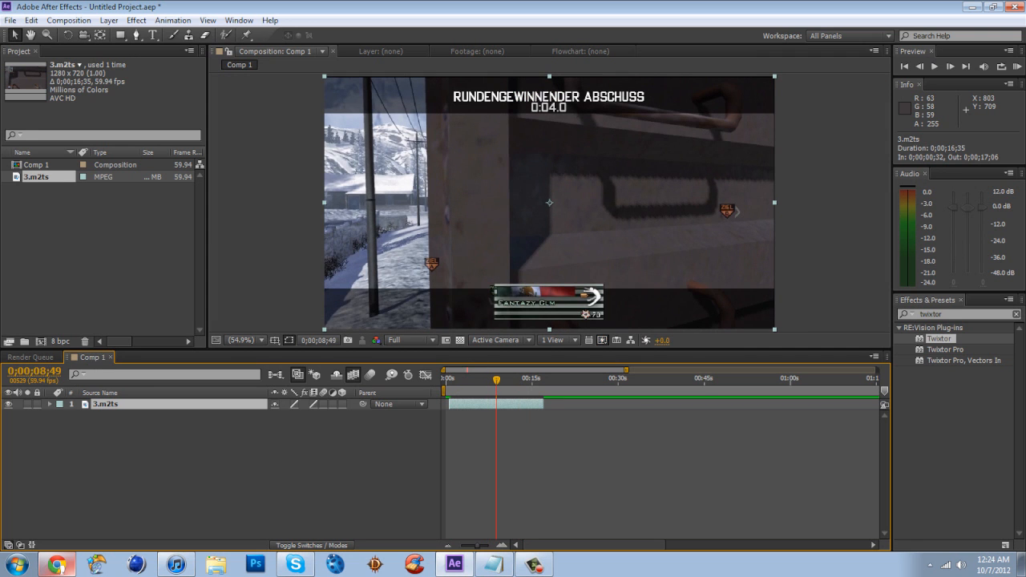
key("ctrl+shift+d")
key("Return")
key("BackSpace")
key("Return")
key("Delete")
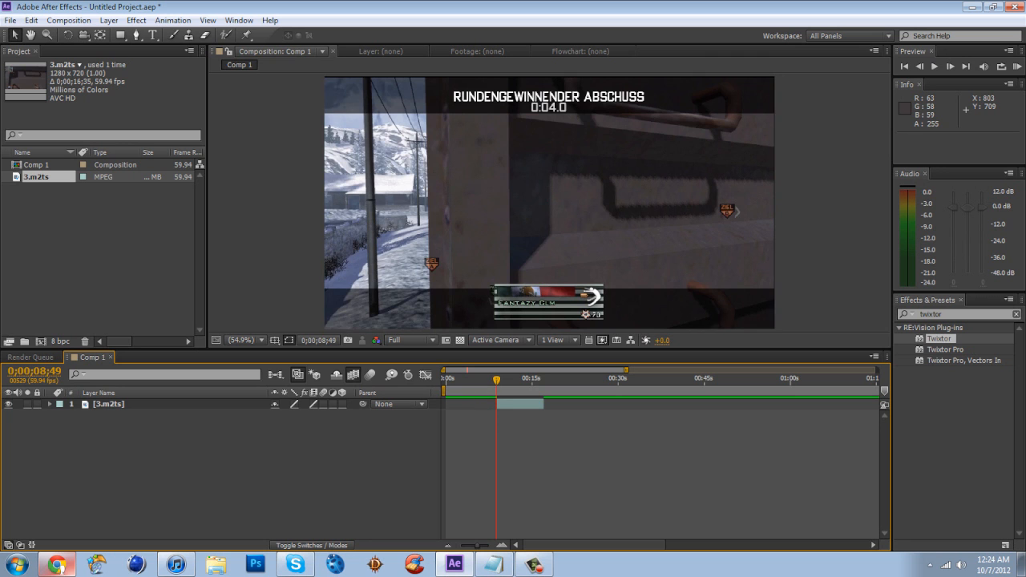
left_click_drag(496, 380, 445, 380)
left_click_drag(517, 404, 457, 404)
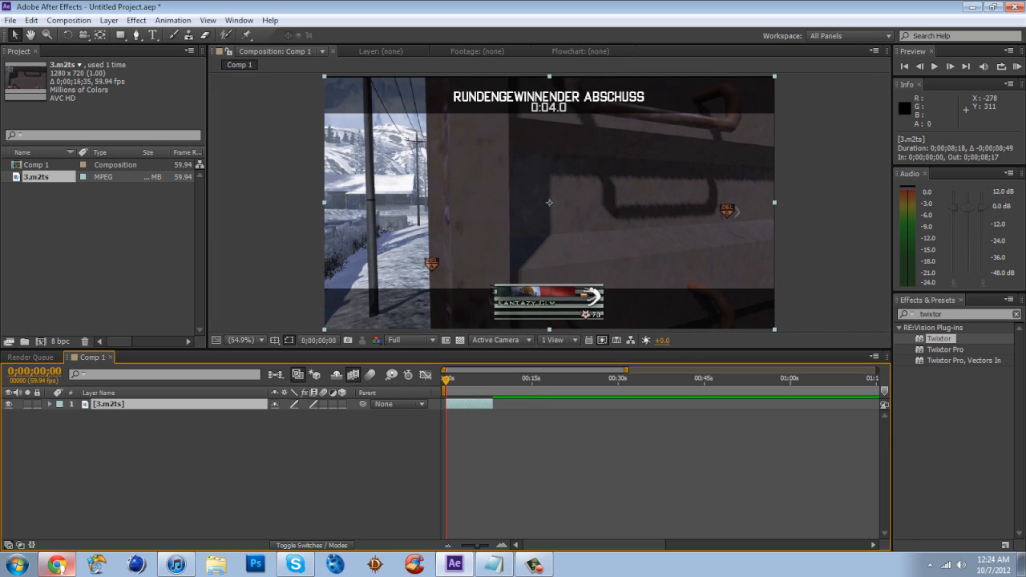
- Add an adjustment layer above the clip and apply the CLEAN preset from the Spin folder to it
left_click(109, 20)
mouse_move(112, 34)
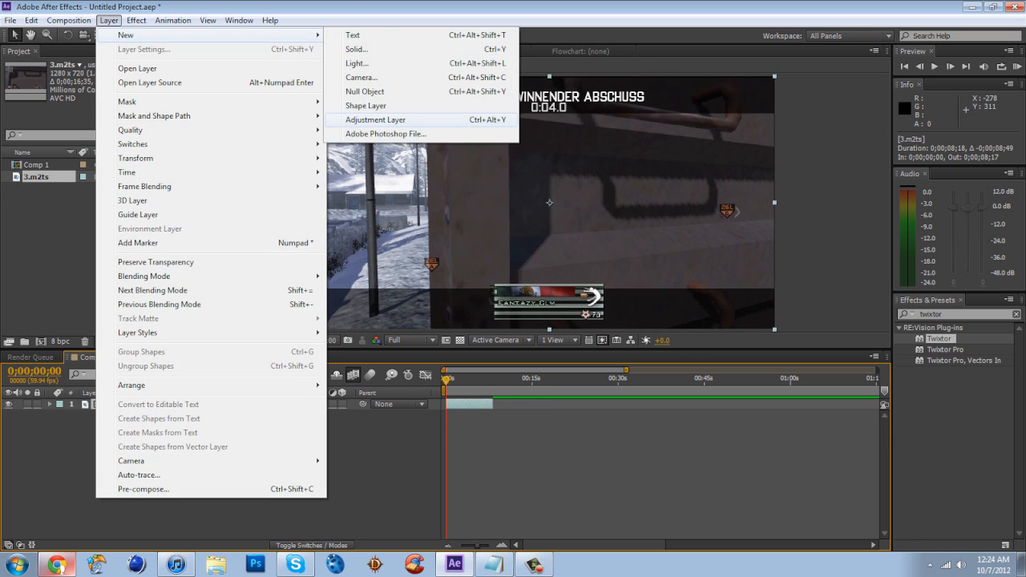
left_click(368, 120)
left_click(948, 314)
type("clean")
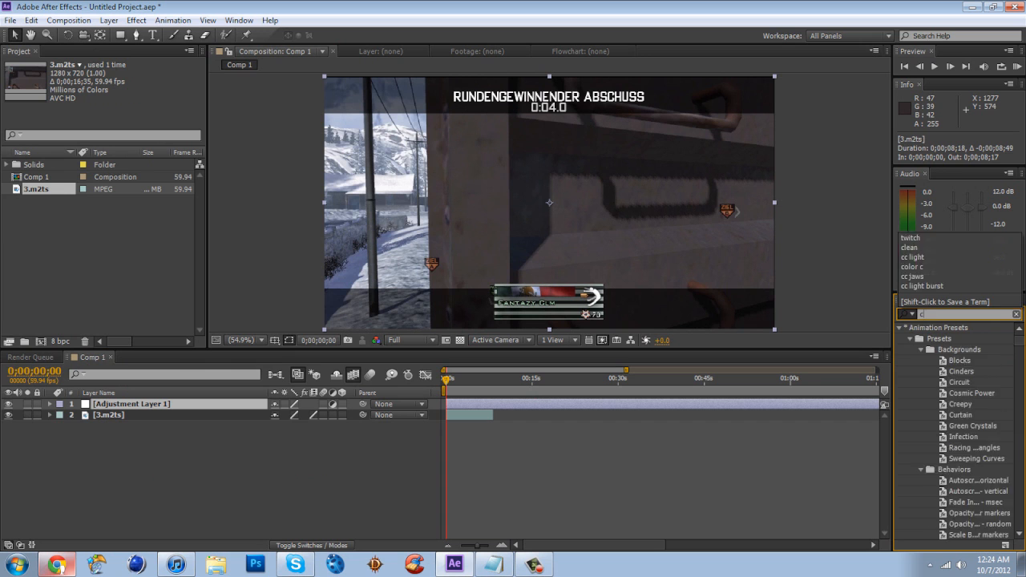
left_click_drag(970, 415, 486, 404)
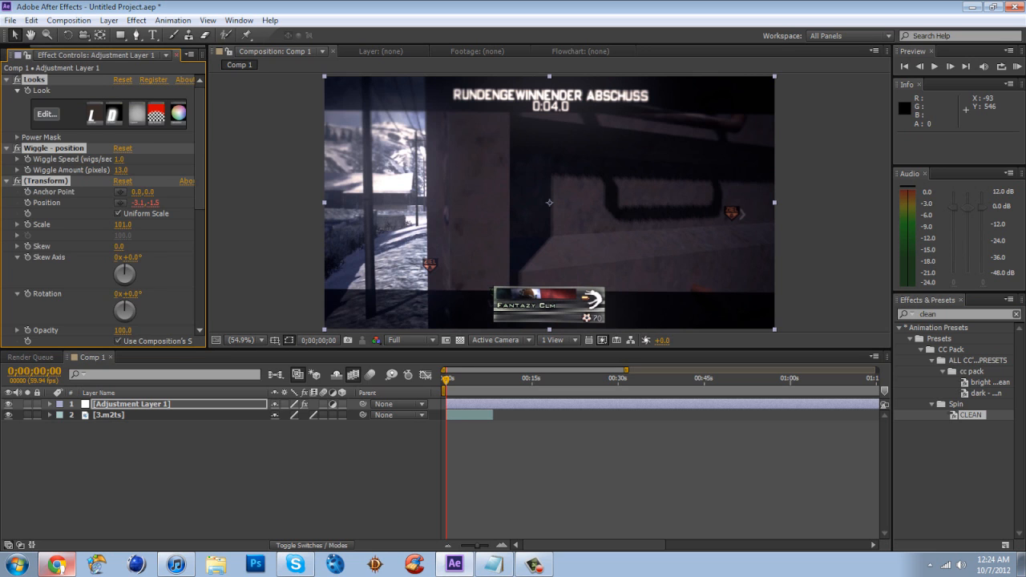
left_click(176, 55)
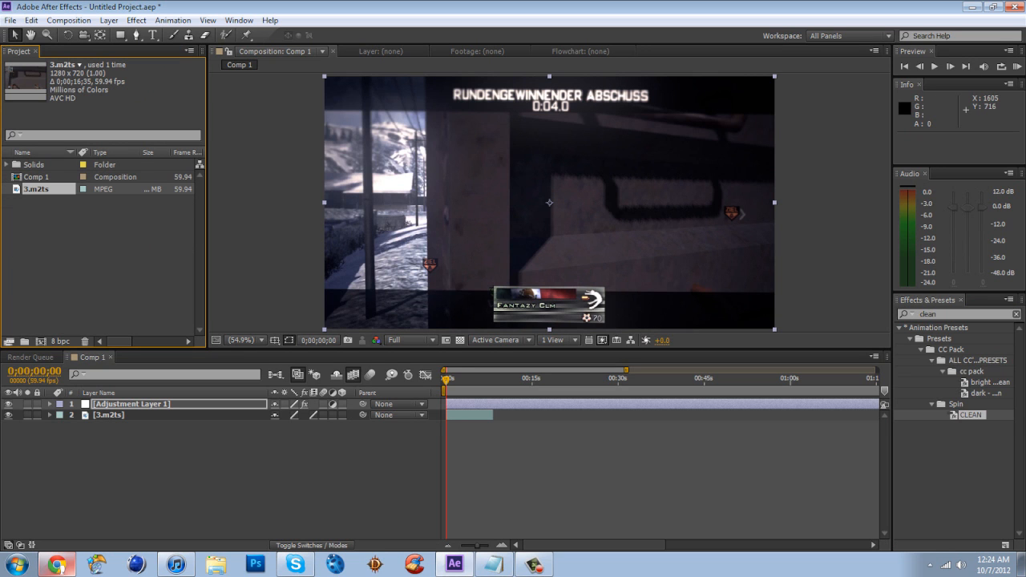
- Clear the effects search and preview the clip, stopping the playhead at 0;00;04;55
left_click(1016, 314)
left_click(965, 314)
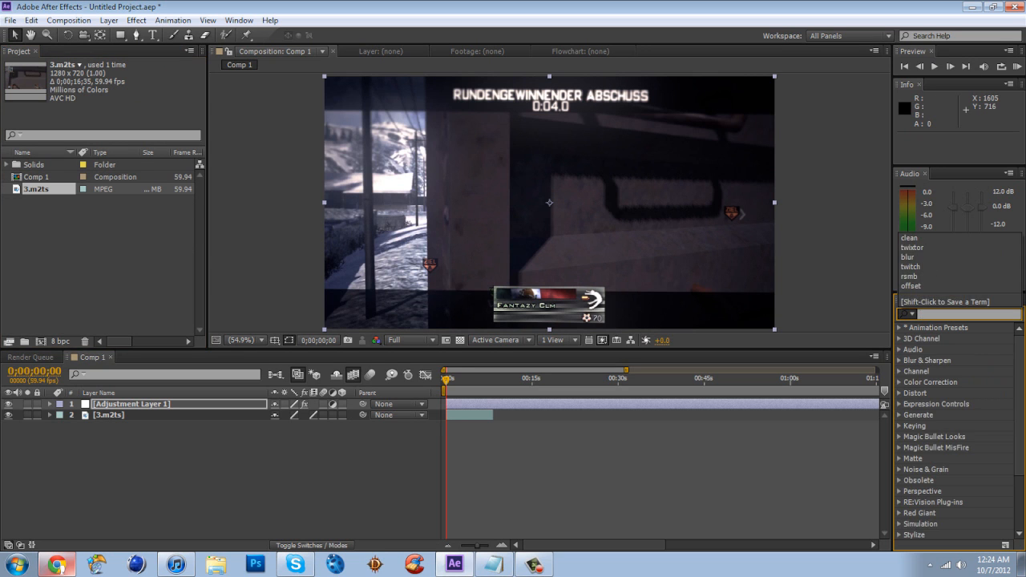
key("space")
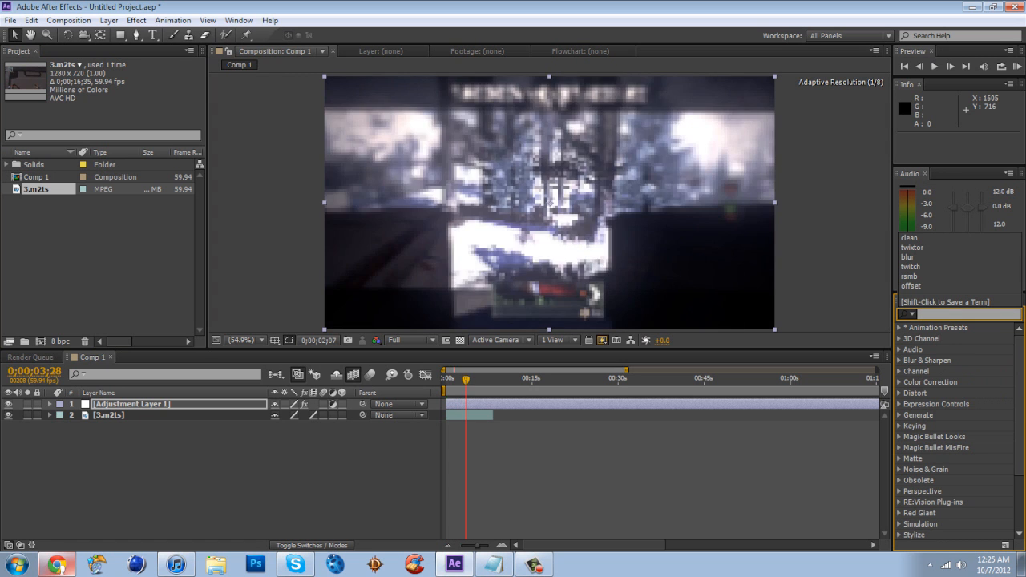
left_click_drag(470, 381, 473, 380)
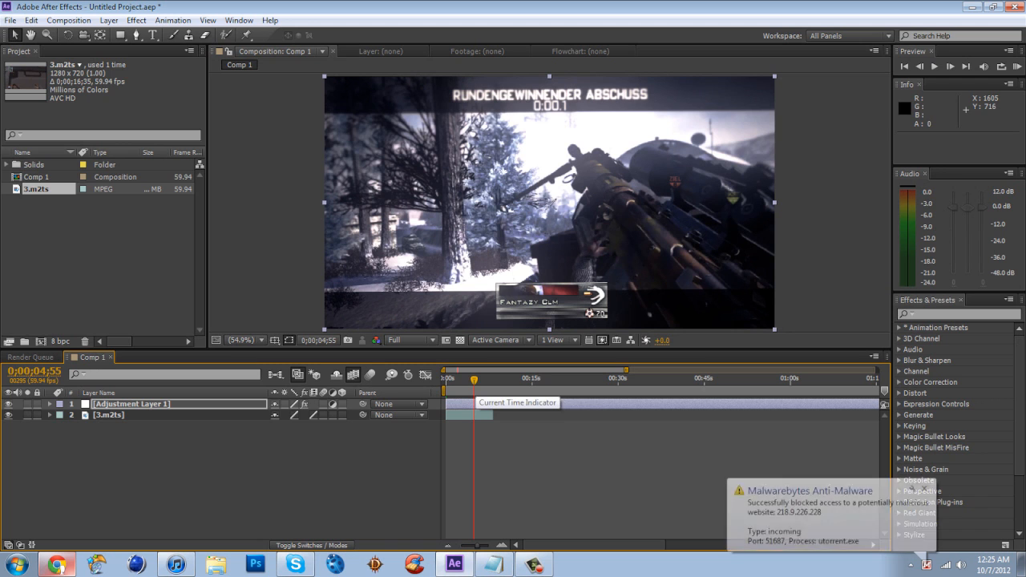
- Search the effects for "twixtor" and select the Twixtor Pro plug-in
left_click(921, 314)
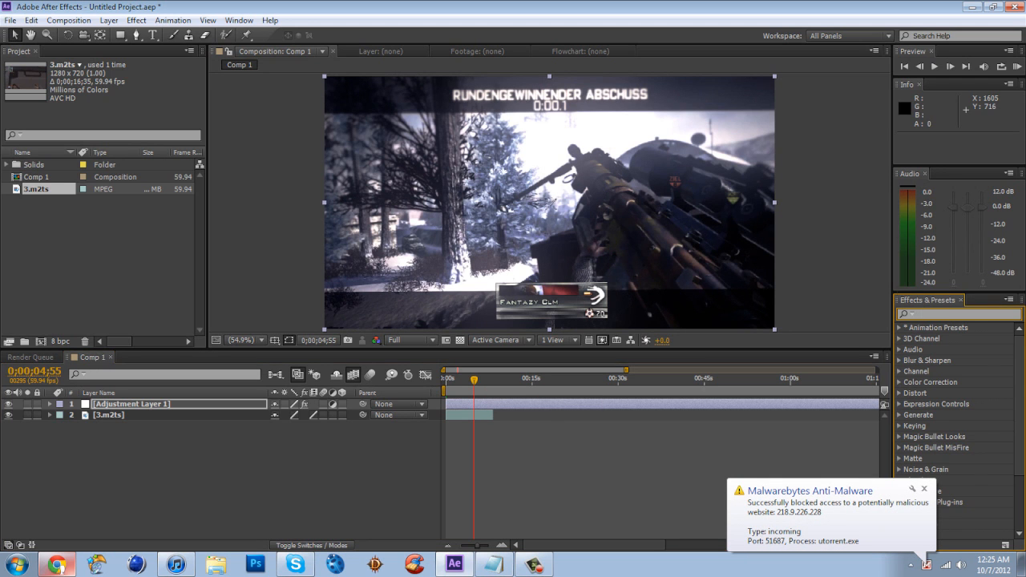
type("twixtor")
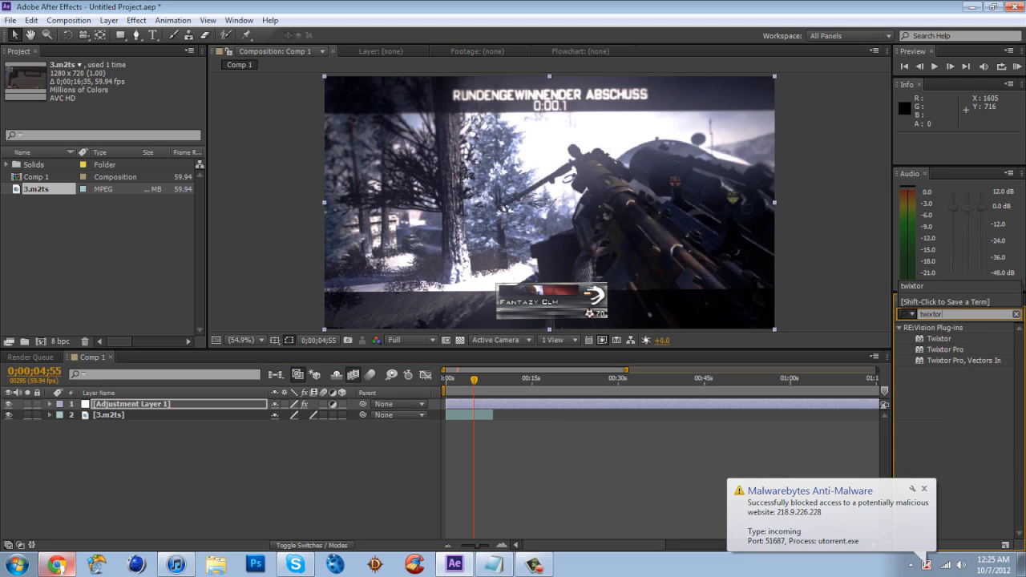
left_click(945, 349)
left_click(924, 488)
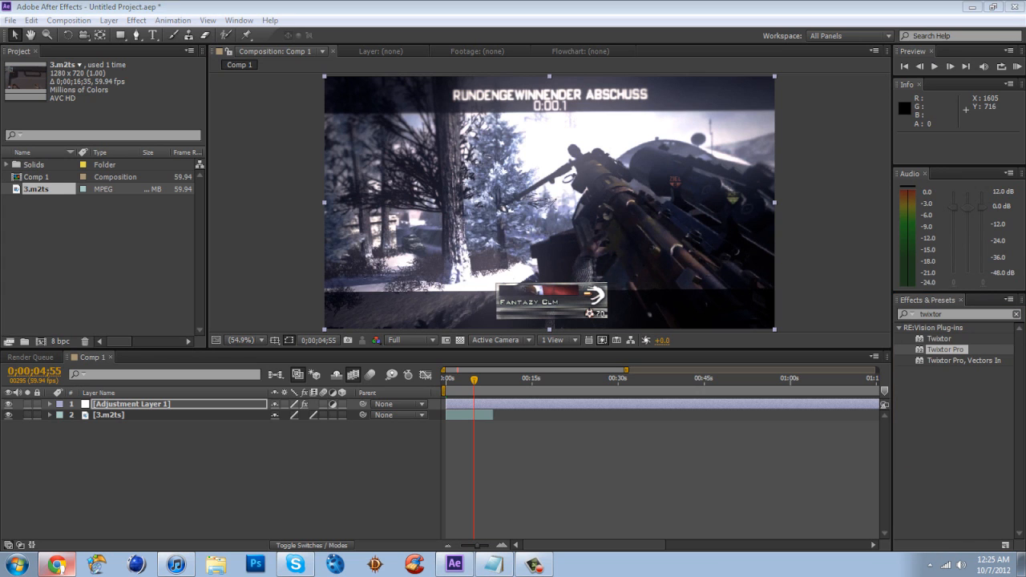
- Apply Twixtor Pro to the 3.m2ts layer and set its input frame rate to 59.94
left_click(945, 350)
left_click_drag(945, 350, 453, 415)
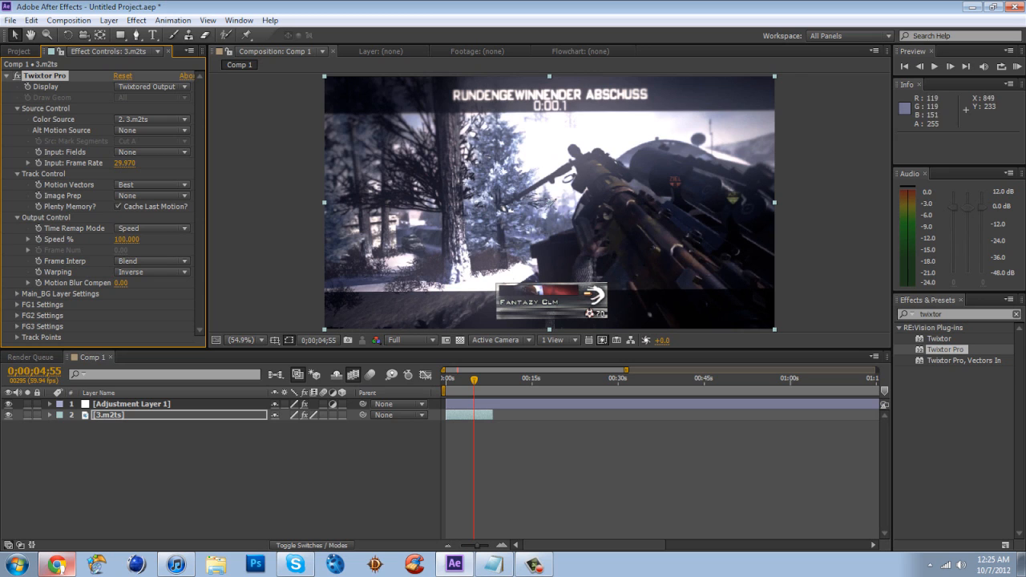
left_click(124, 163)
type("60")
key("BackSpace")
key("BackSpace")
type("59.94")
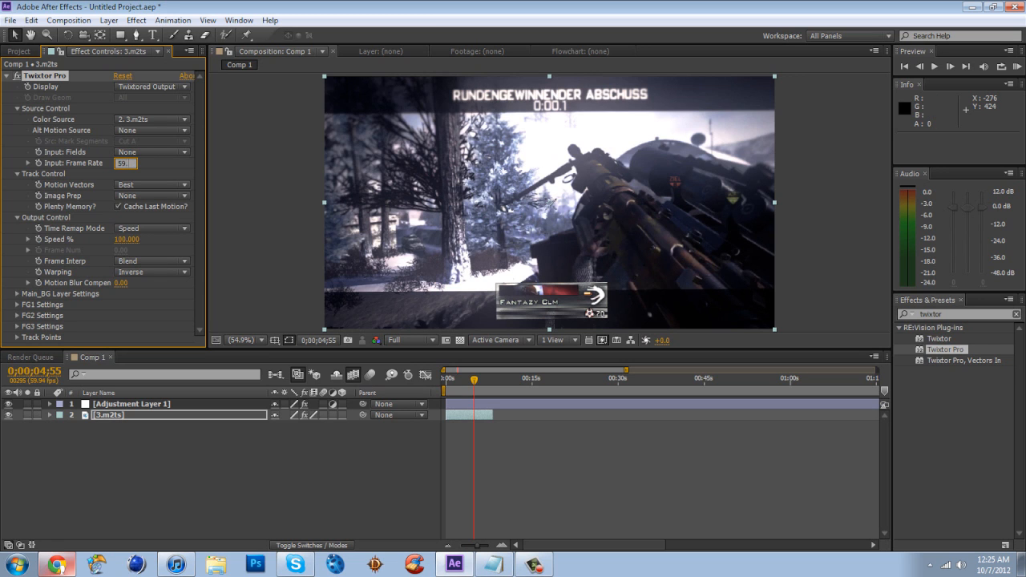
key("Return")
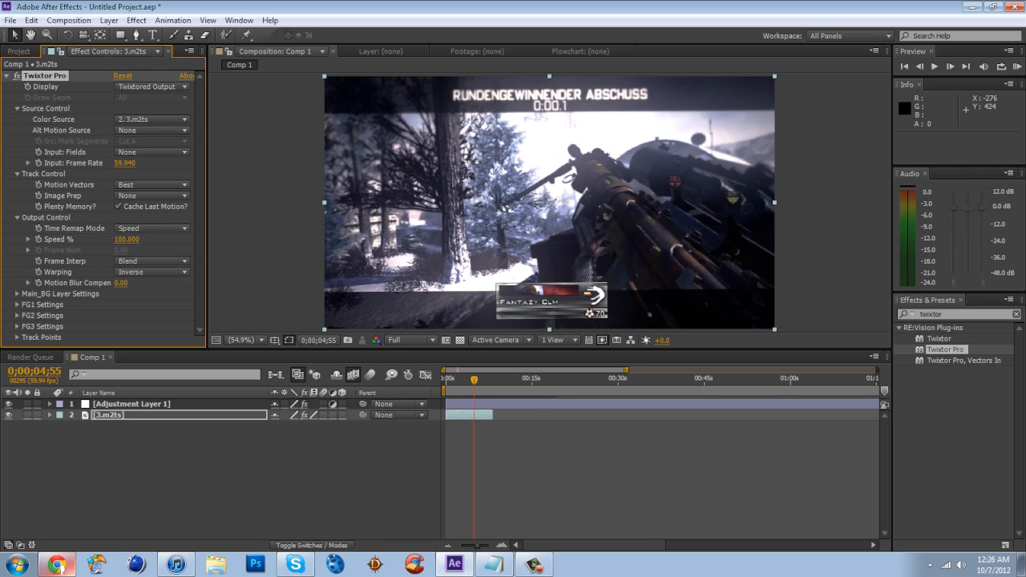
- Set Twixtor's Image Prep to Contrast/Edge Enhance, Frame Interp to Motion Weighted Blend and Warping to Inverse w/ Smart Blend
left_click(152, 195)
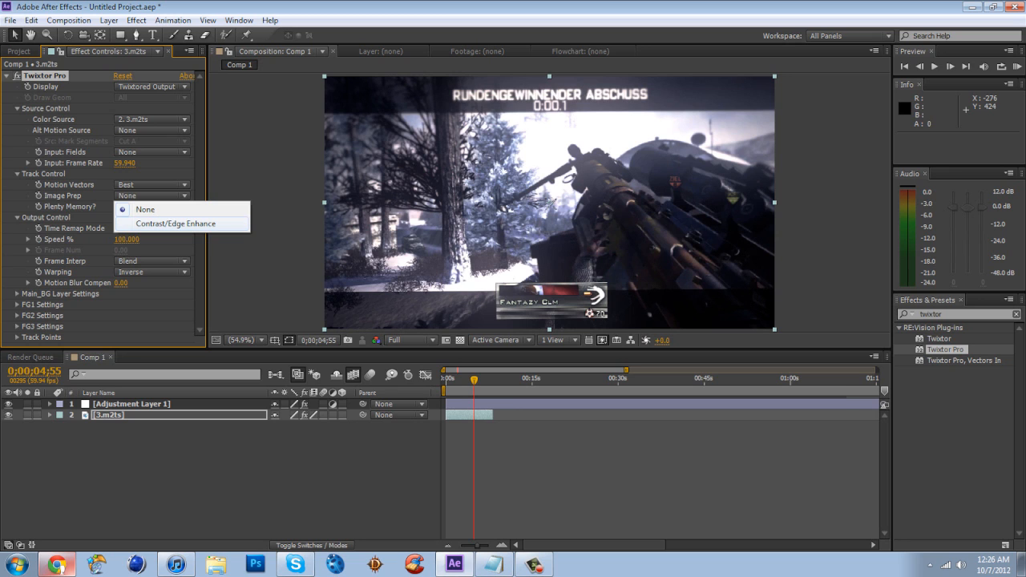
left_click(176, 224)
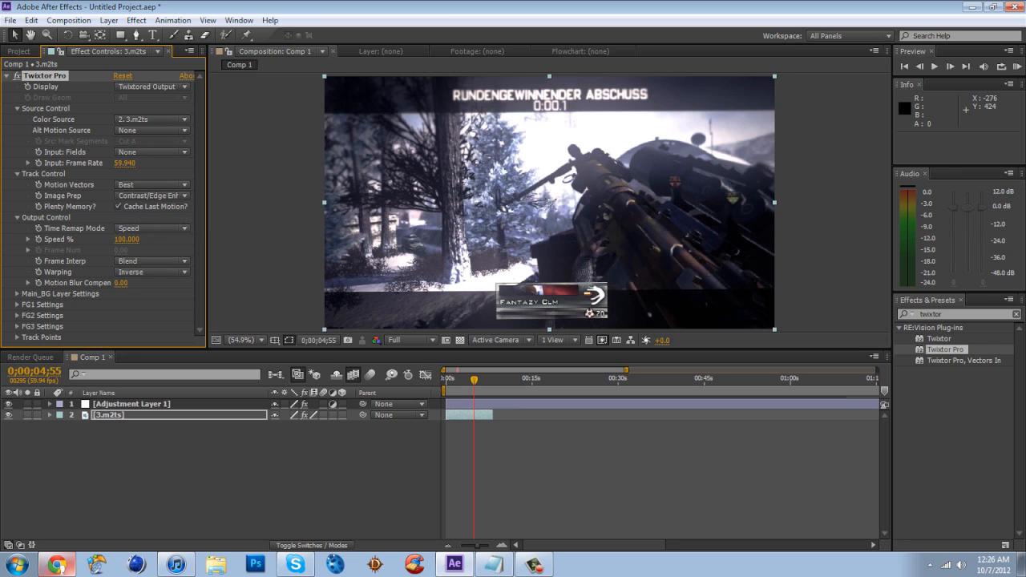
left_click(152, 260)
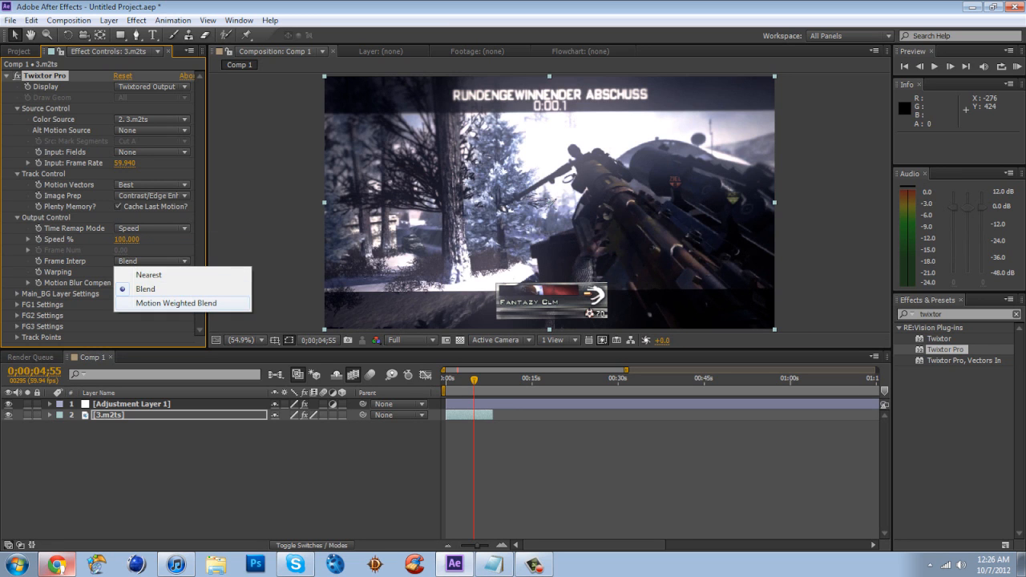
left_click(160, 302)
left_click(152, 272)
left_click(161, 297)
- Set Twixtor's Main_BG Sensitivity and FG1 Motion Sensitivity to 50
left_click(17, 294)
left_click(123, 304)
type("50")
key("Return")
scroll(103, 209, "down", 1)
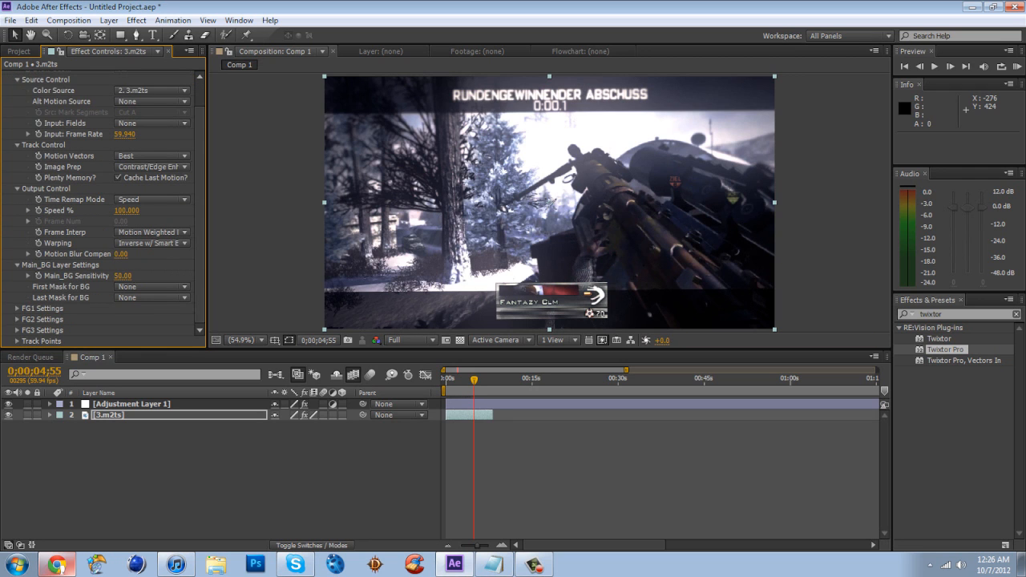
left_click(16, 308)
scroll(103, 209, "down", 1)
left_click(122, 308)
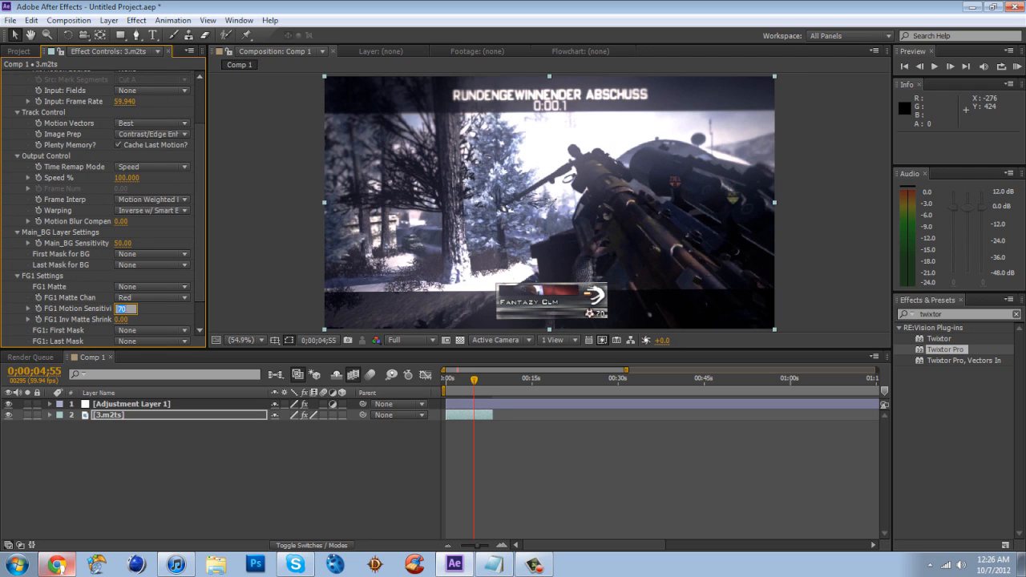
type("50")
key("Return")
- Set the FG2 and FG3 Motion Sensitivity values to 50
scroll(103, 209, "down", 1)
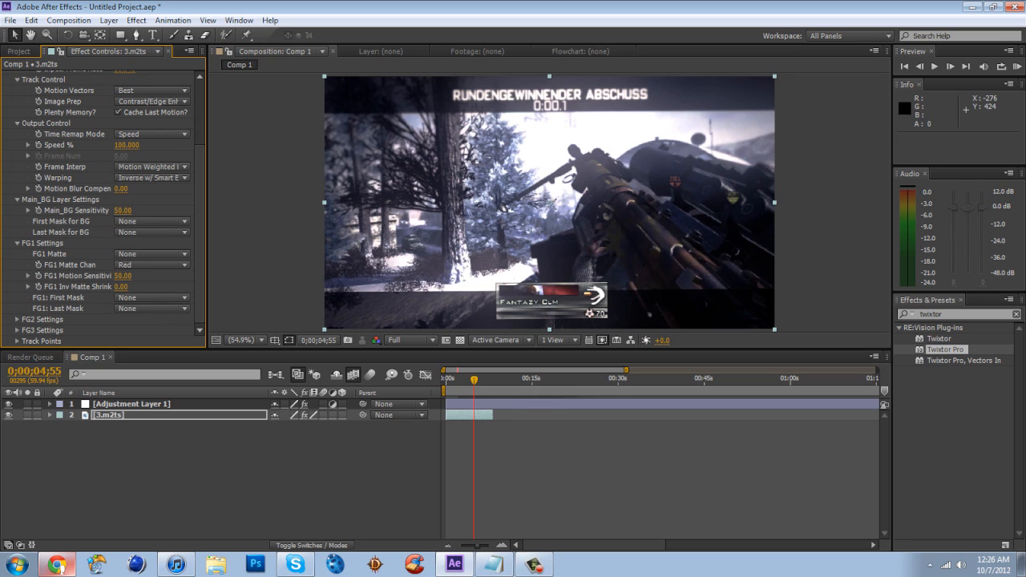
left_click(17, 318)
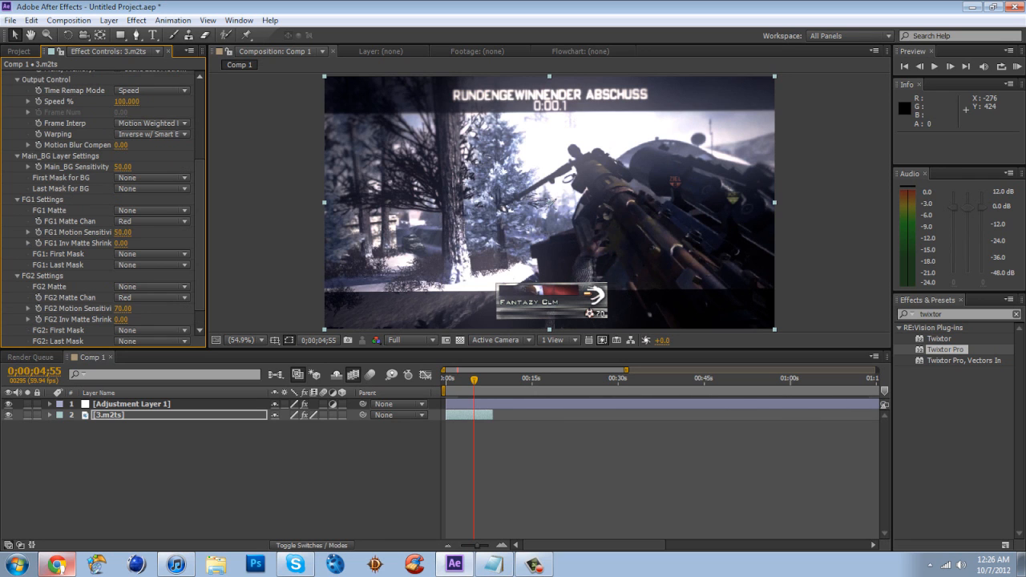
left_click(122, 308)
type("50")
key("Return")
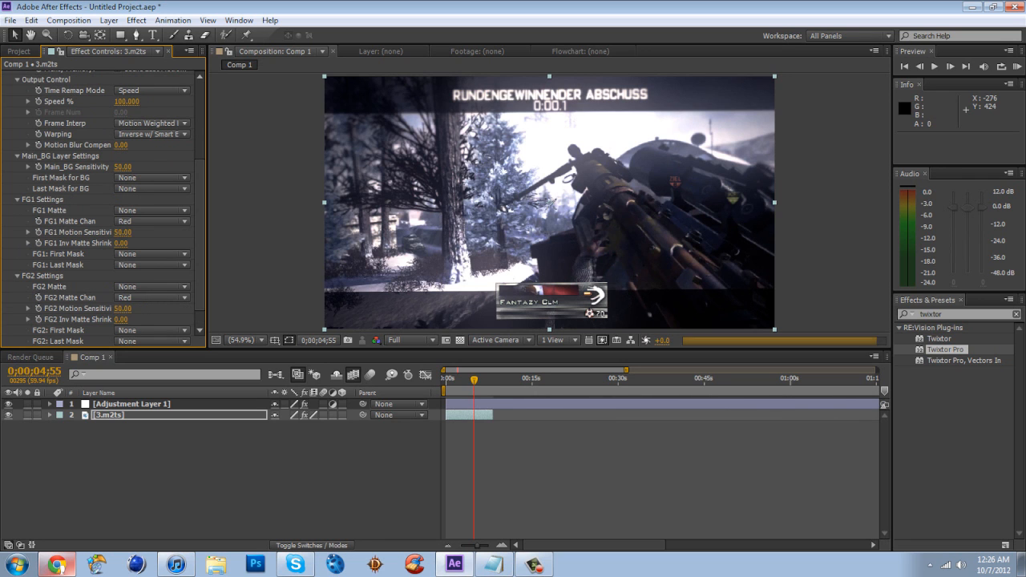
scroll(110, 208, "down", 1)
left_click(17, 330)
left_click(123, 308)
type("50")
key("Return")
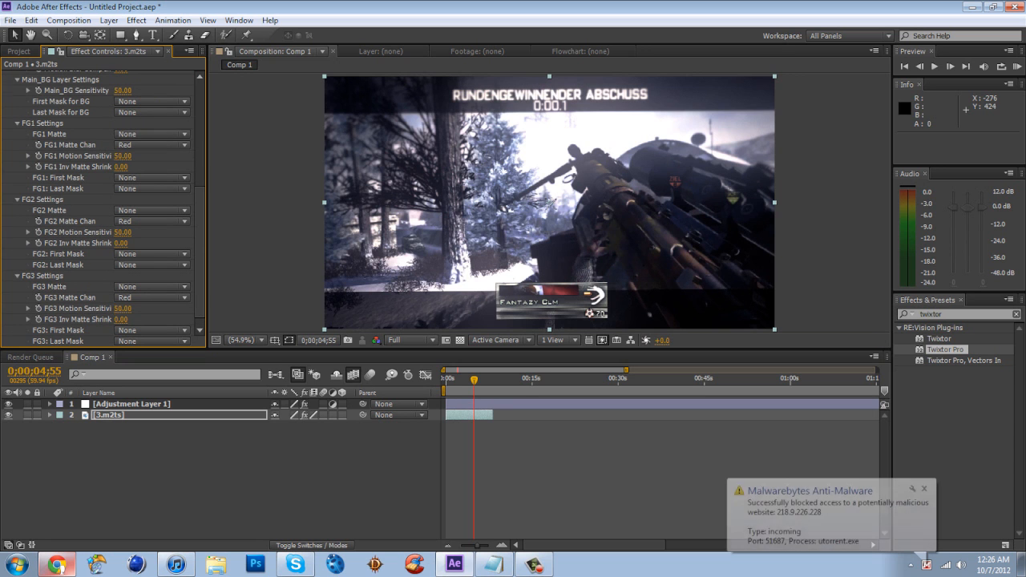
- Change the matte channel of FG1, FG2 and FG3 from Red to Alpha
scroll(104, 208, "up", 2)
left_click(152, 202)
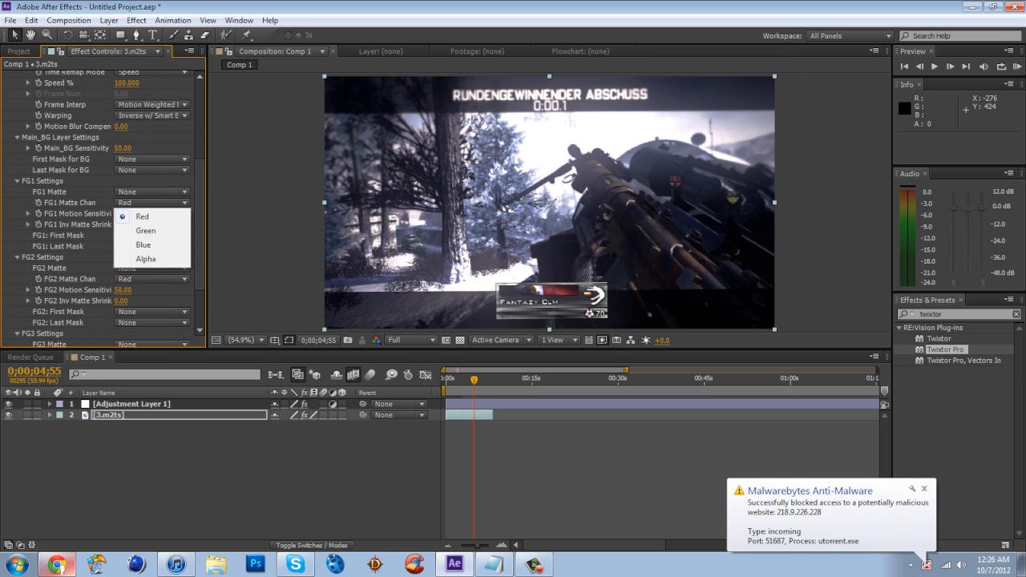
left_click(146, 259)
scroll(146, 259, "down", 1)
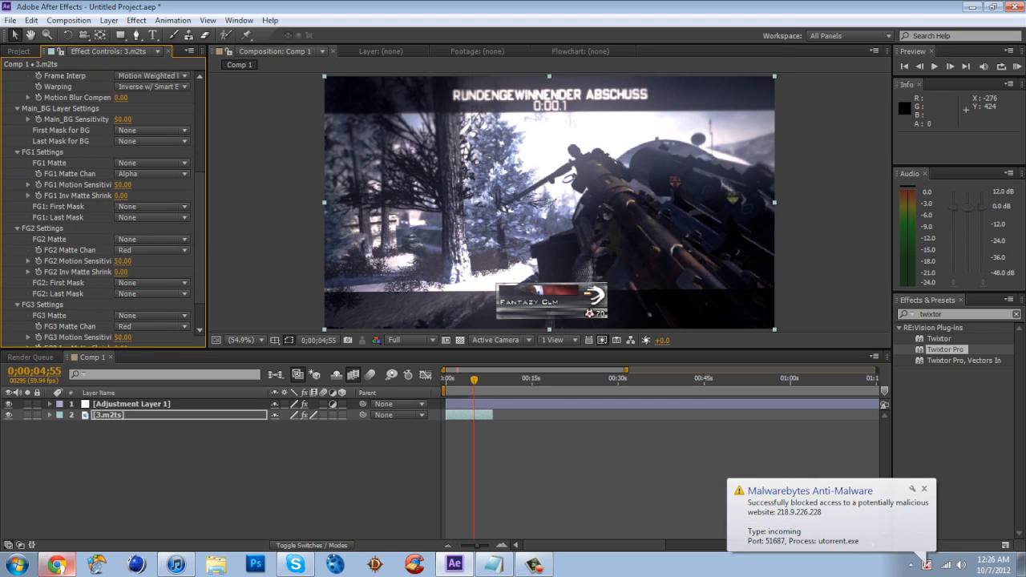
left_click(152, 250)
left_click(146, 306)
scroll(146, 306, "down", 1)
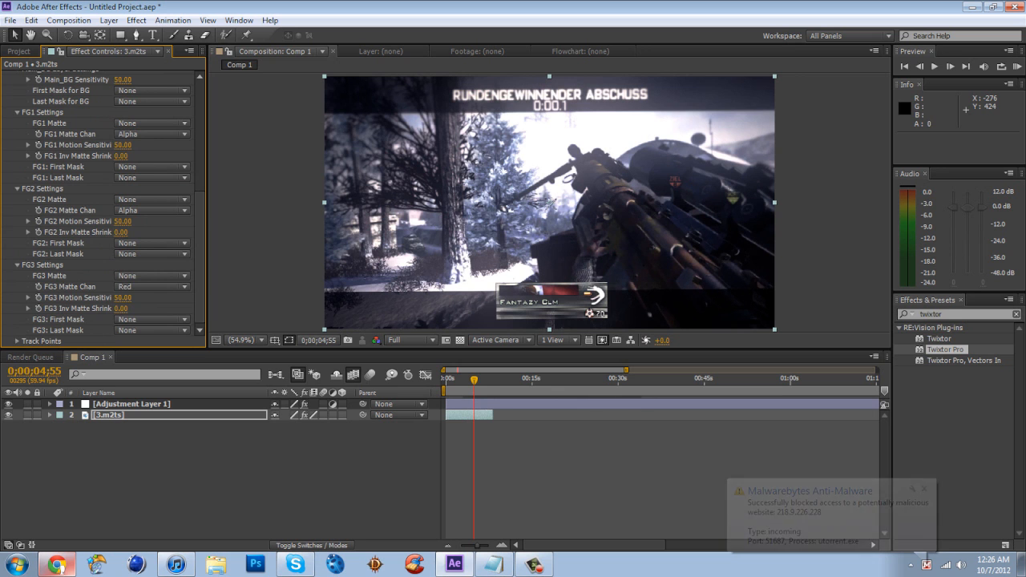
left_click(152, 286)
left_click(145, 343)
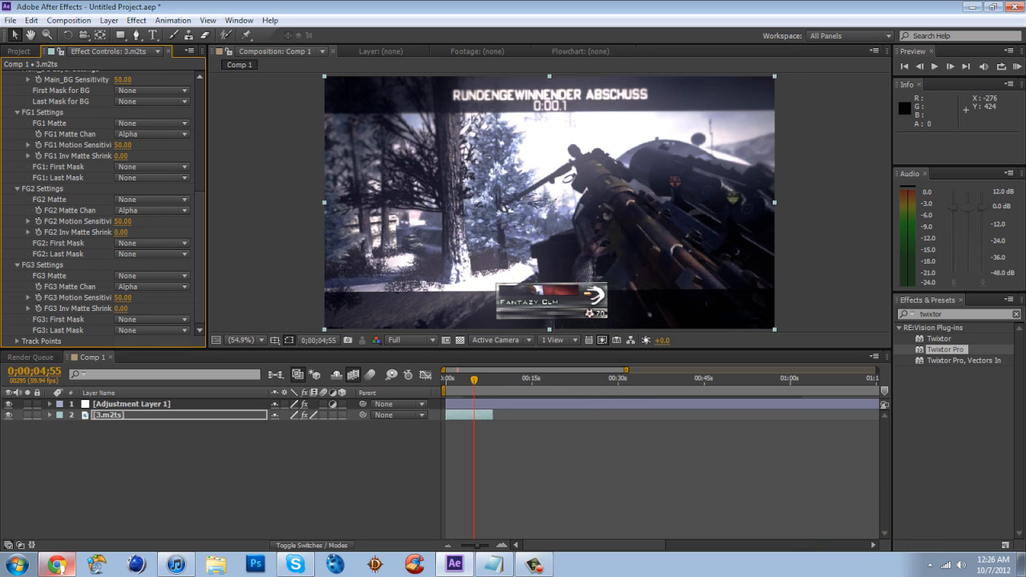
scroll(146, 336, "up", 4)
scroll(109, 208, "up", 1)
scroll(110, 208, "up", 2)
scroll(109, 208, "up", 1)
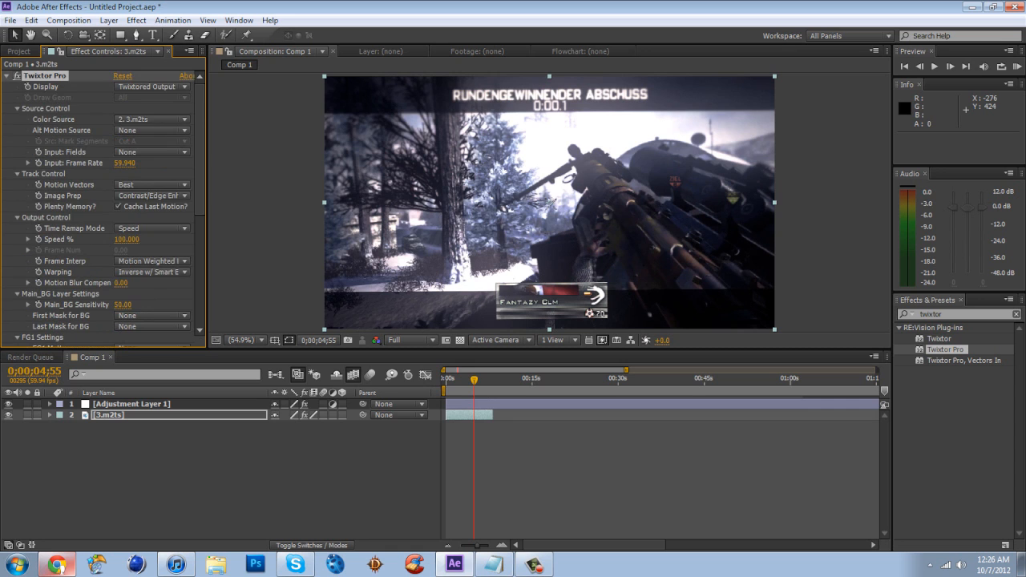
- Enable time remapping on the 3.m2ts layer
left_click(18, 50)
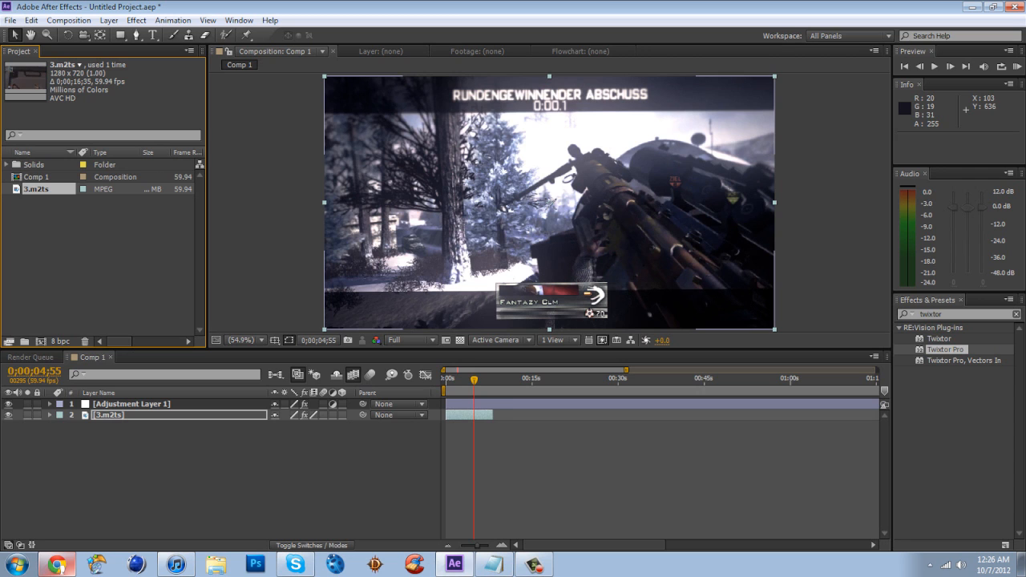
left_click(400, 469)
key("ctrl+alt+t")
- Start keyframing Twixtor Pro's Speed % on the clip, with a 100 keyframe at 0;00;04;55
left_click(61, 437)
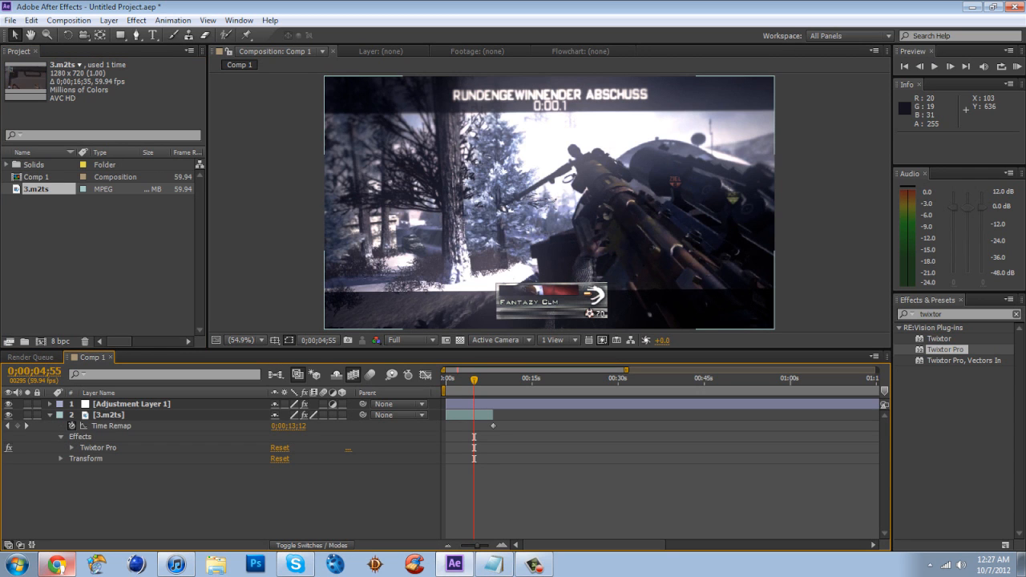
left_click(71, 448)
scroll(221, 469, "down", 1)
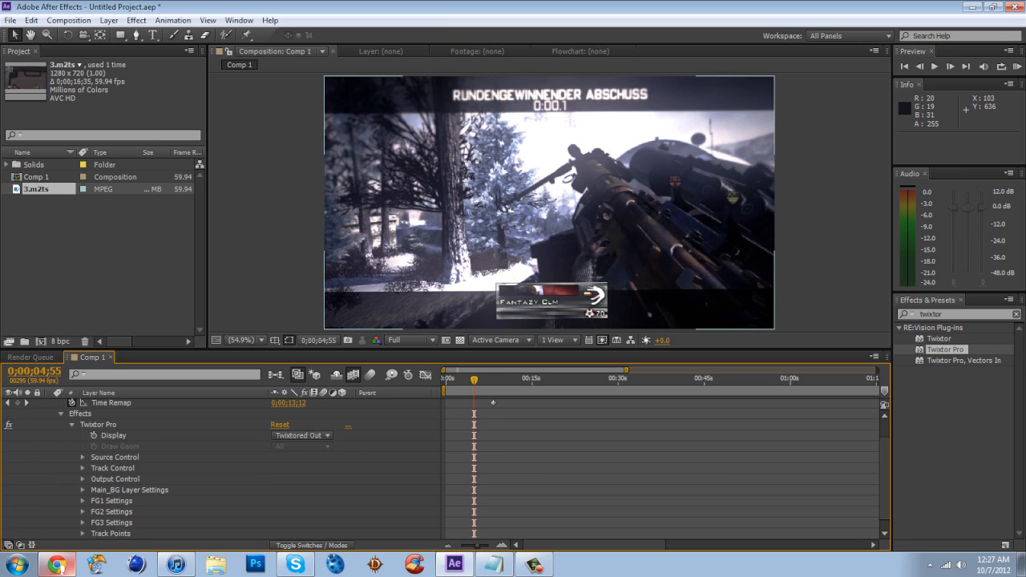
left_click(83, 480)
scroll(221, 479, "down", 1)
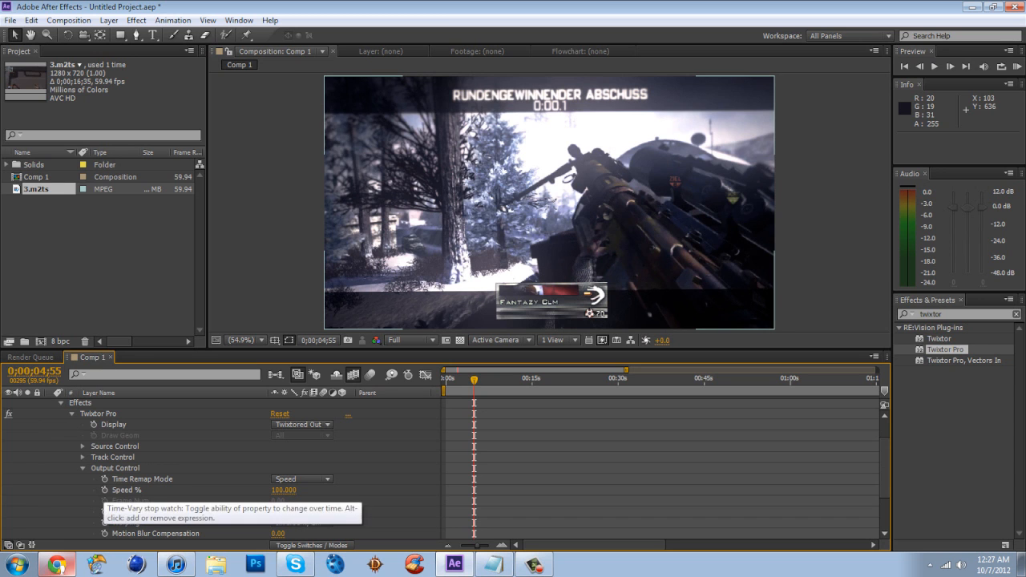
left_click(104, 490)
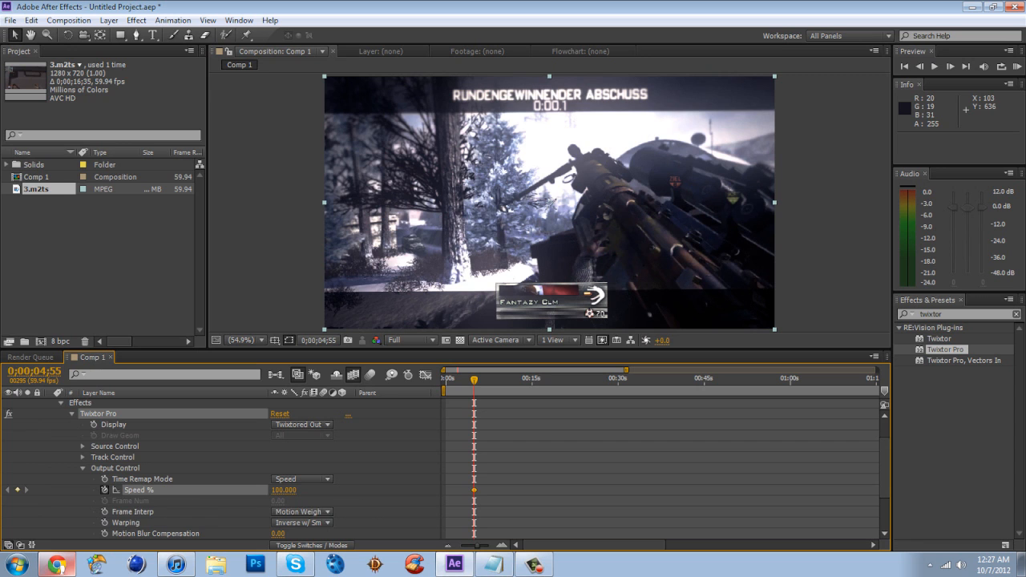
- Advance three frames to 0;00;04;58 and add a Speed % keyframe with the value 2
scroll(220, 465, "up", 3)
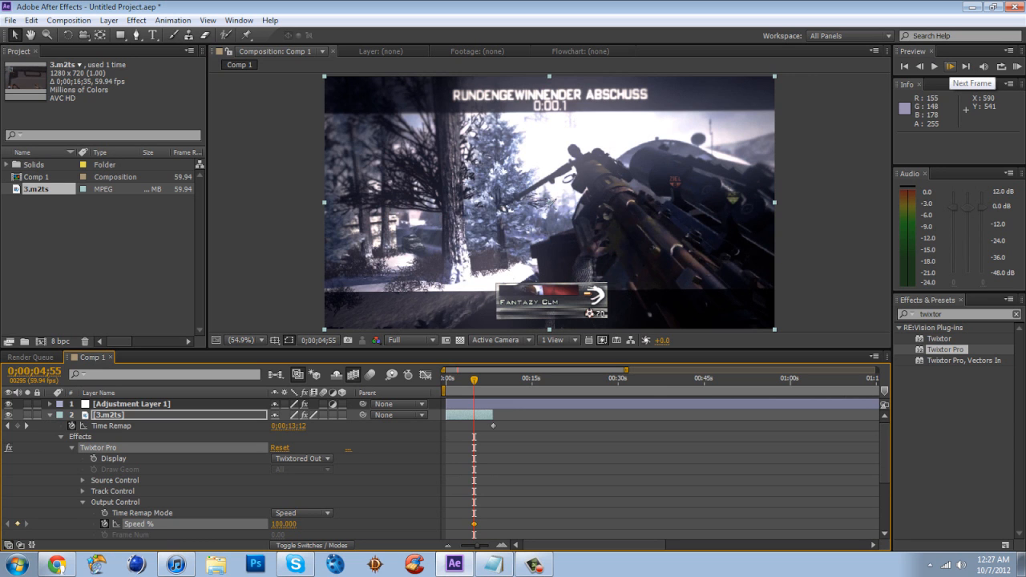
left_click(951, 67)
left_click(950, 67)
left_click(951, 66)
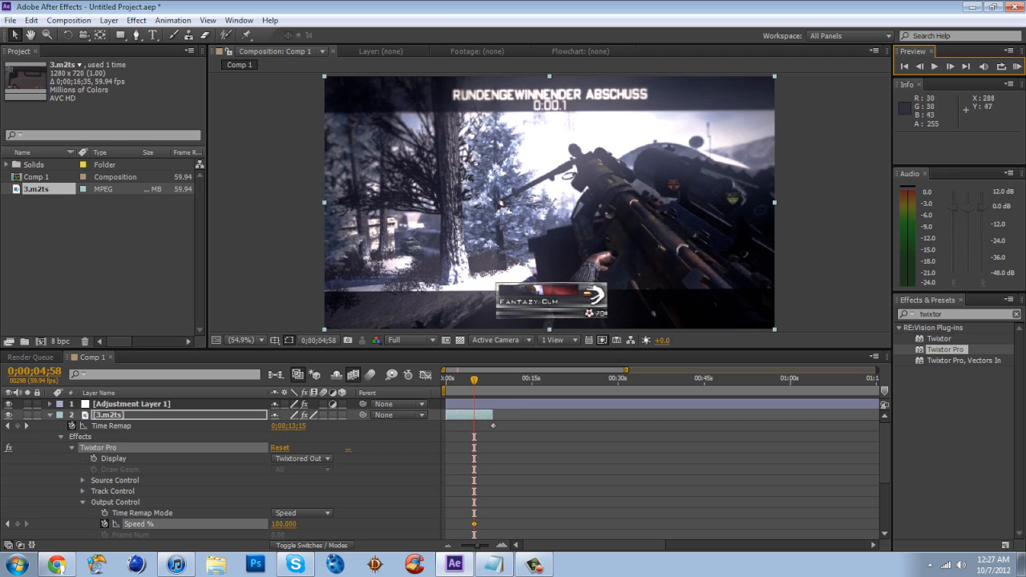
left_click(18, 524)
left_click(283, 524)
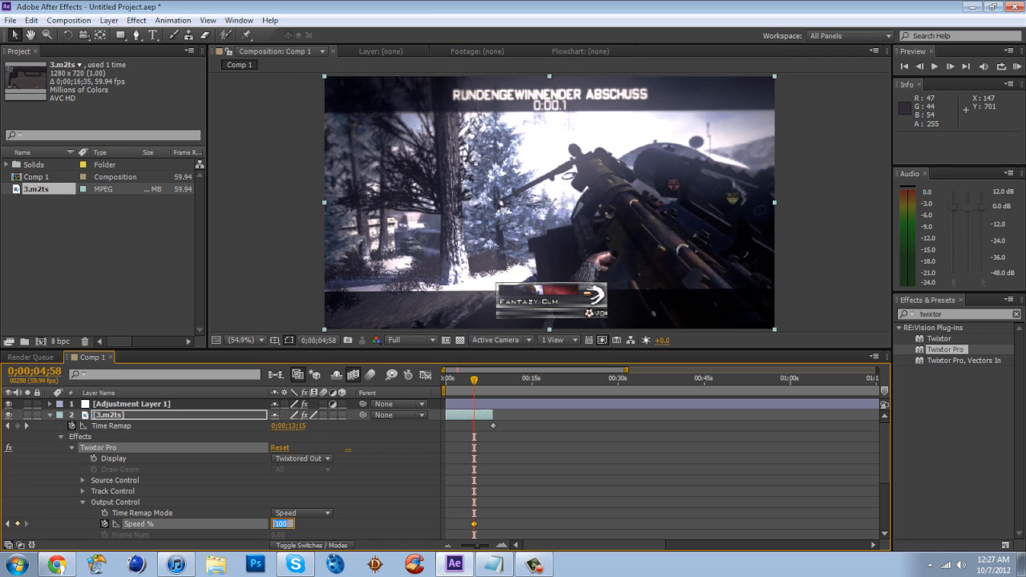
type("2")
key("Return")
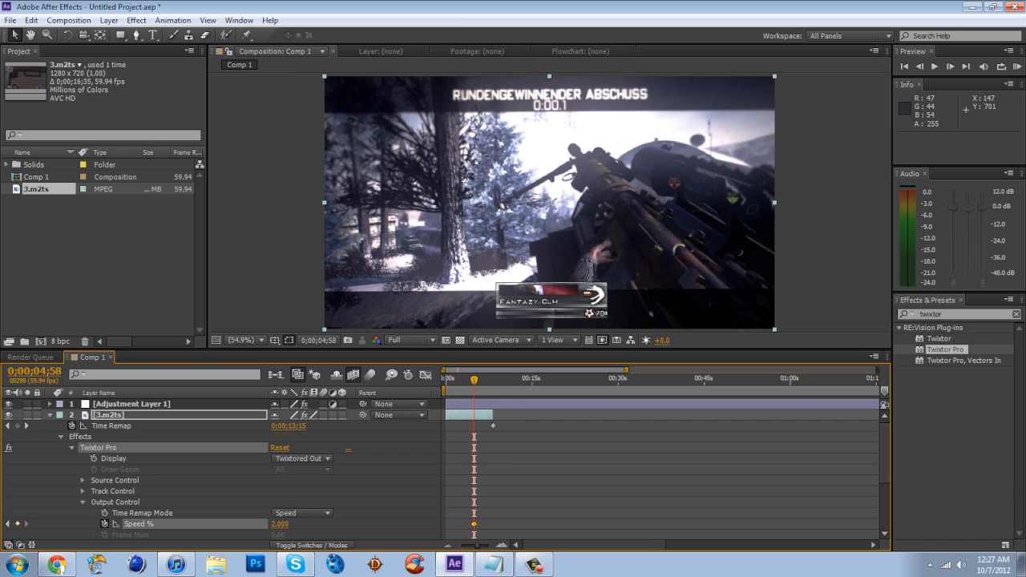
- End the work area at 0;00;08;02 and start a RAM preview of the slowed clip
scroll(441, 473, "down", 1)
scroll(441, 473, "up", 1)
key("u")
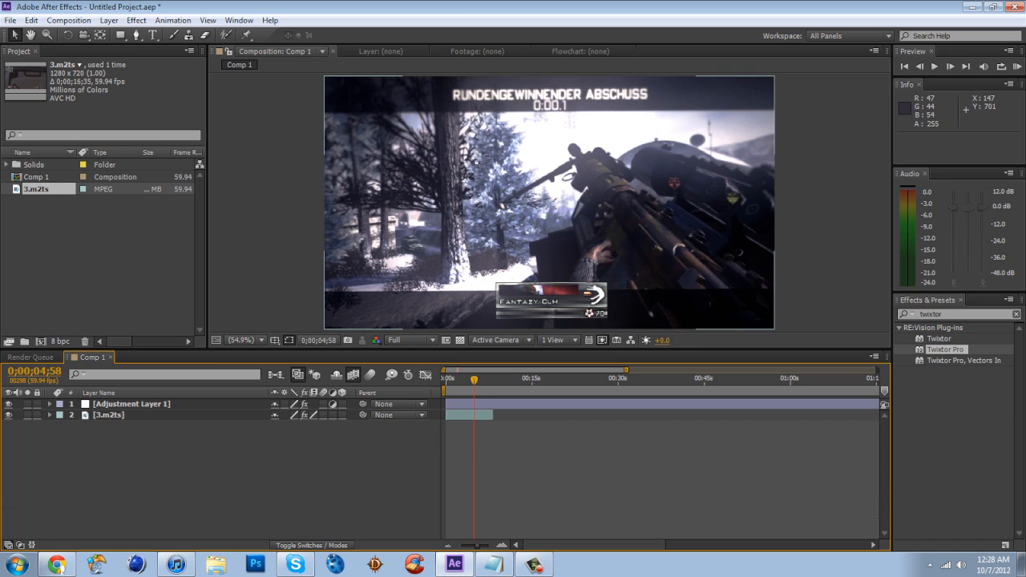
key("u")
scroll(320, 469, "down", 1)
scroll(320, 469, "up", 1)
left_click_drag(473, 380, 482, 380)
key("space")
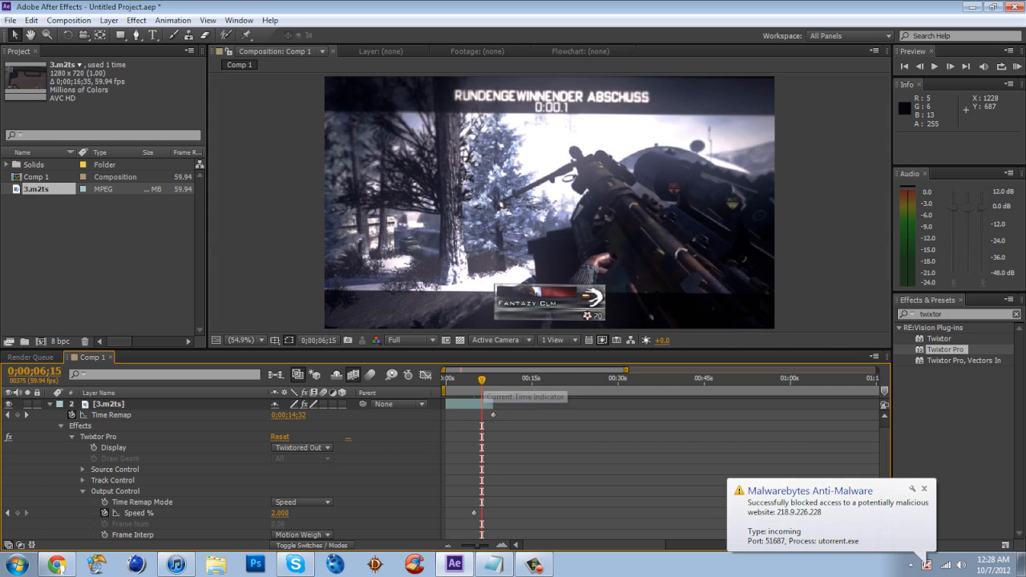
key("n")
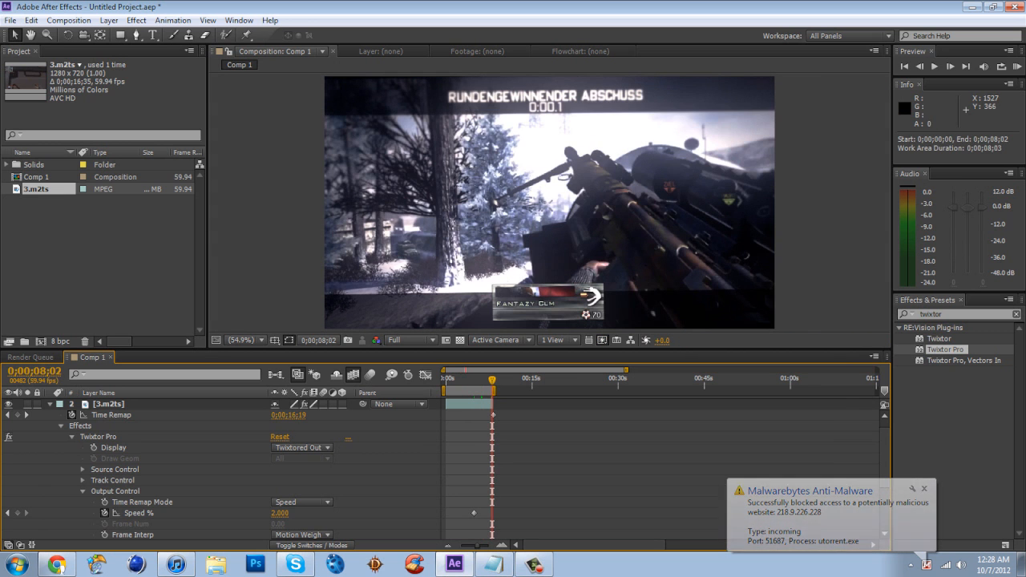
left_click(1016, 66)
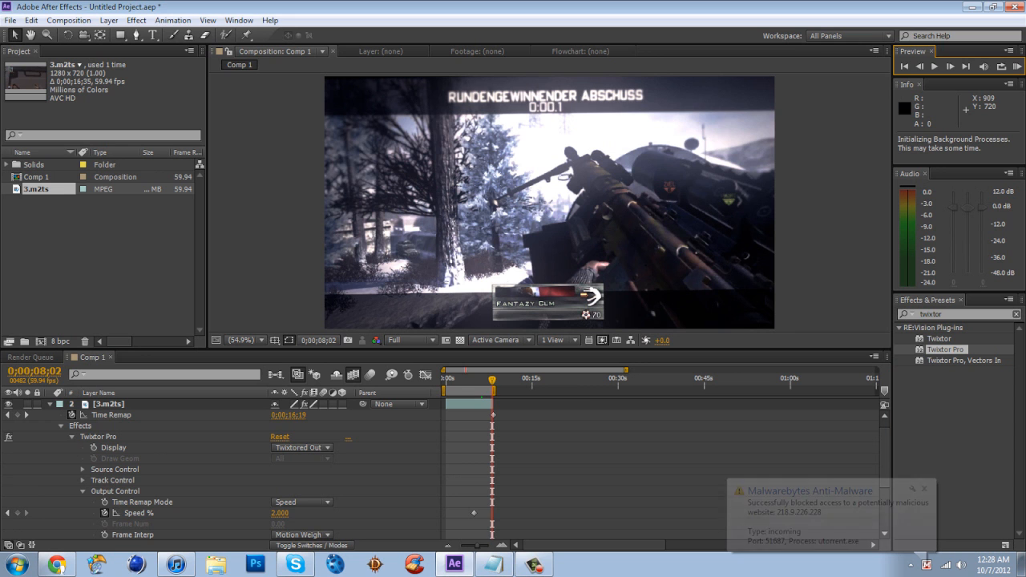
left_click(534, 564)
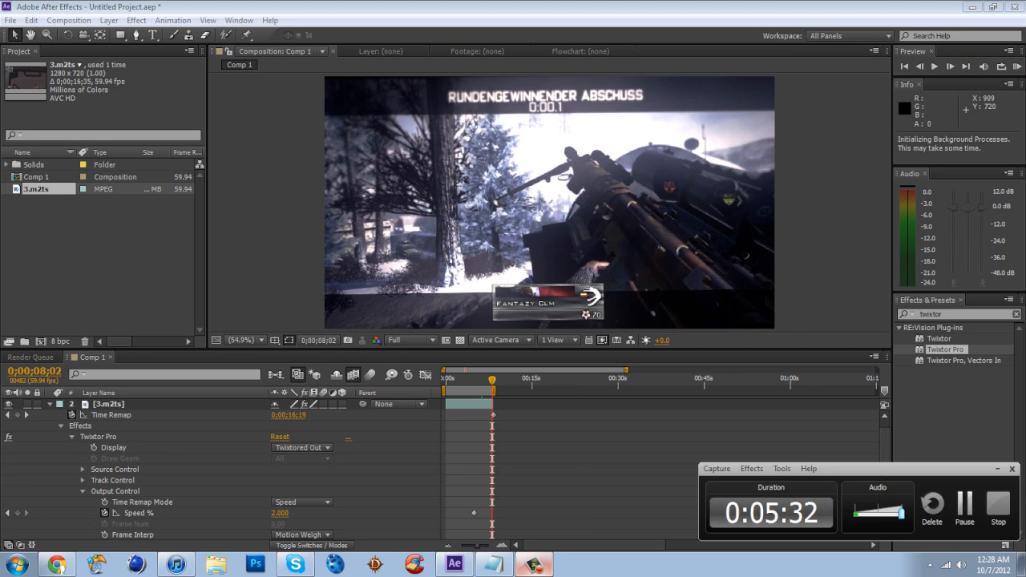
left_click(964, 503)
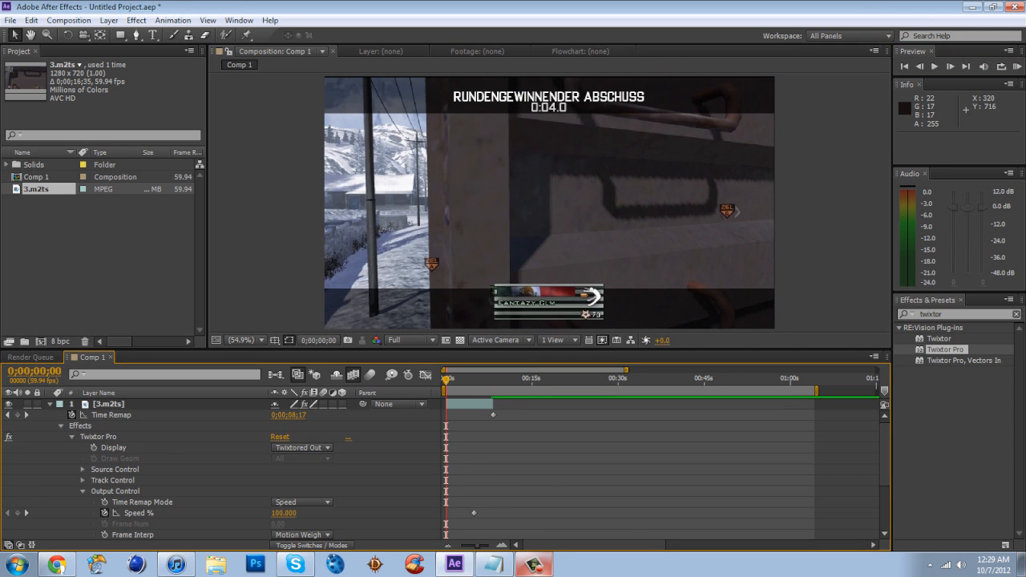
- Scrub through the clip to 0;00;07;36 and play back the slow-motion section after the speed keyframes
left_click_drag(446, 380, 490, 380)
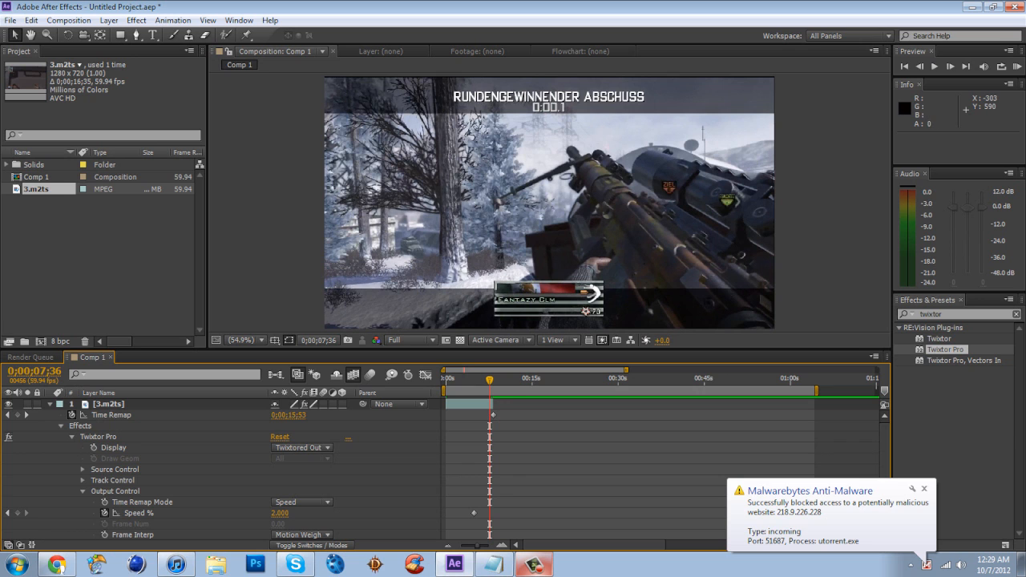
left_click(37, 189)
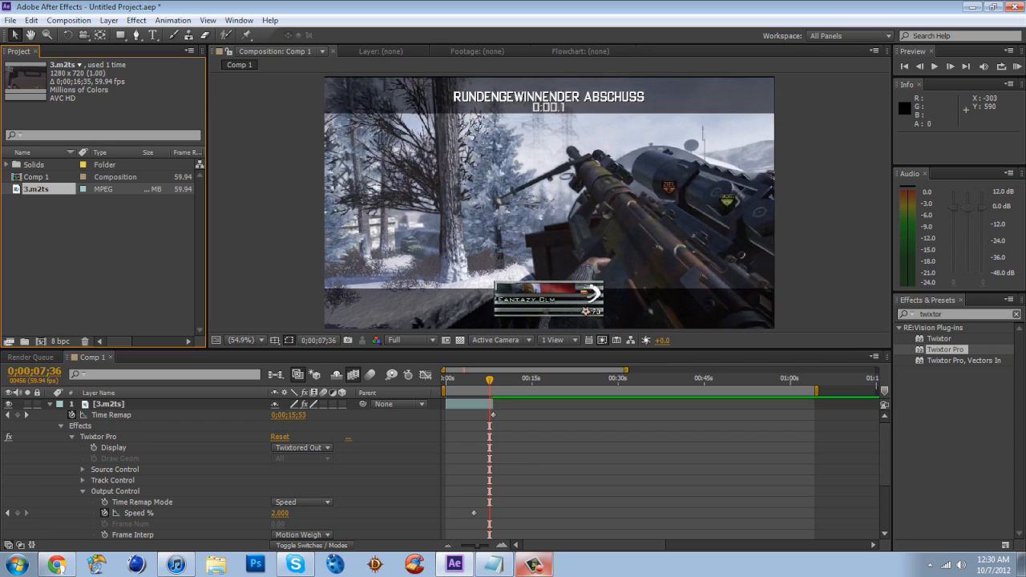
key("j")
key("space")
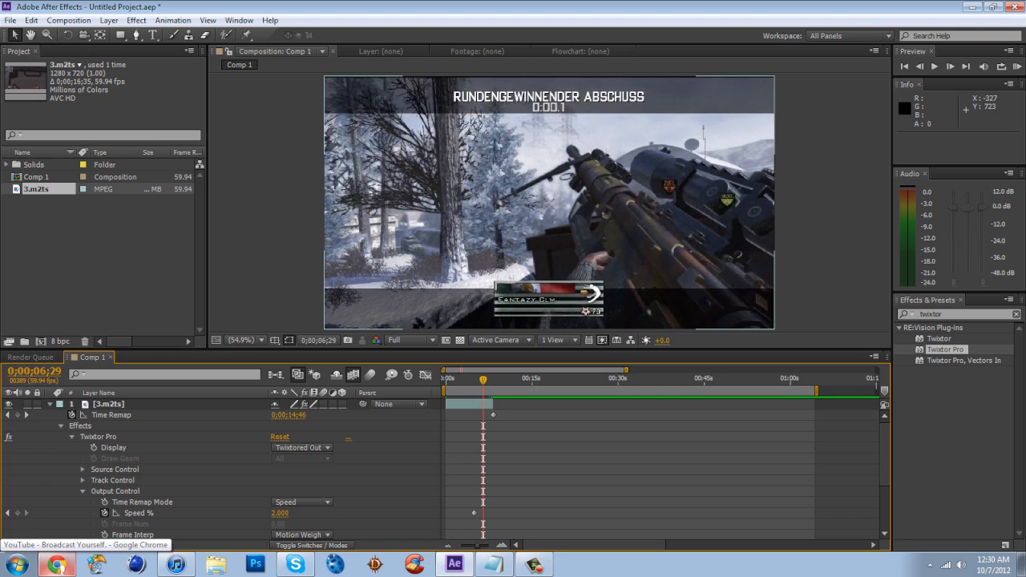
- Add a Twixtor Pro Speed % keyframe with the value 100 at 0;00;06;29
left_click(18, 513)
left_click(278, 513)
type("100")
key("Return")
- Play back the composition and scrub through the return to full speed up to 0;00;08;16
key("Home")
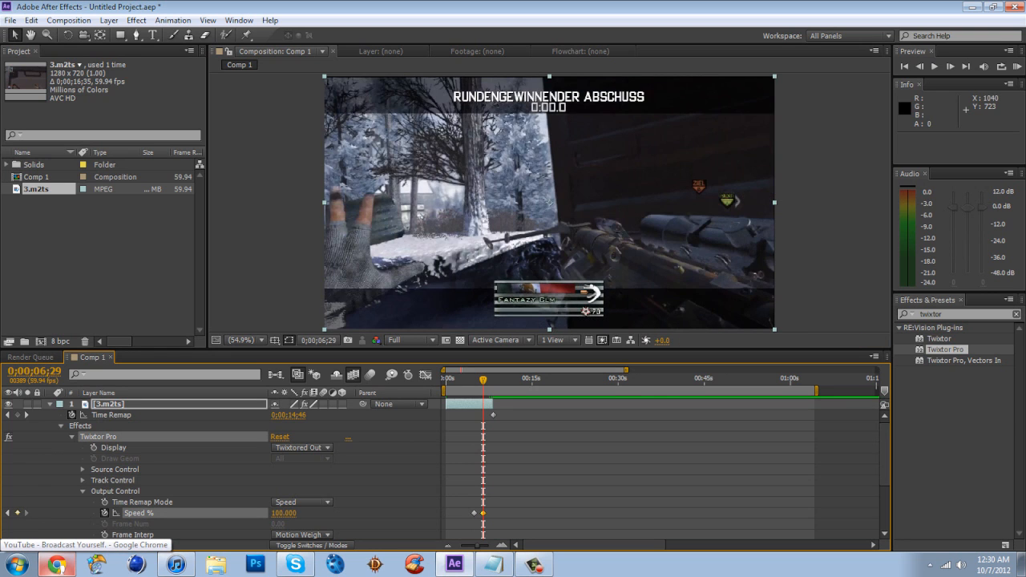
key("space")
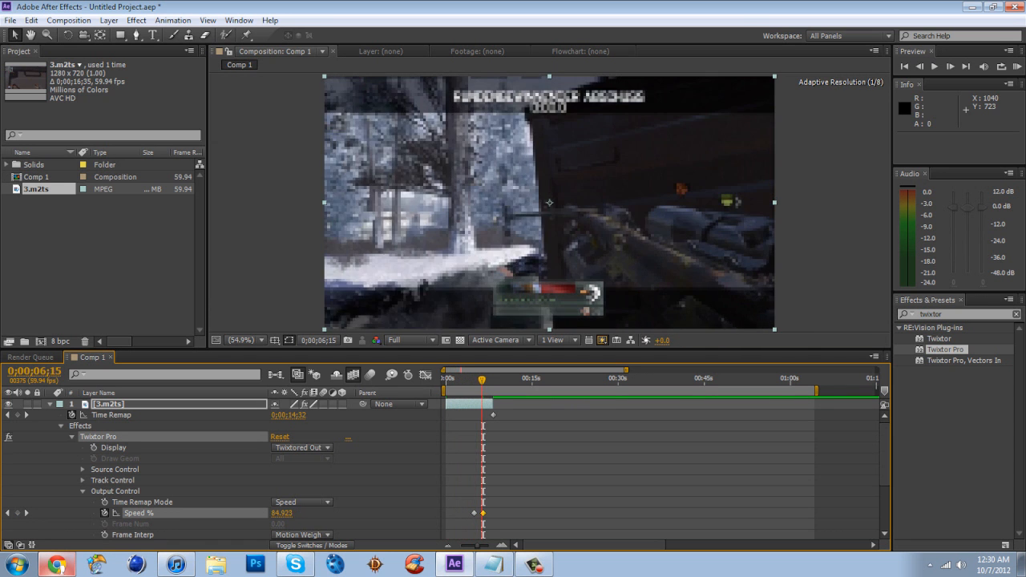
left_click_drag(493, 380, 493, 380)
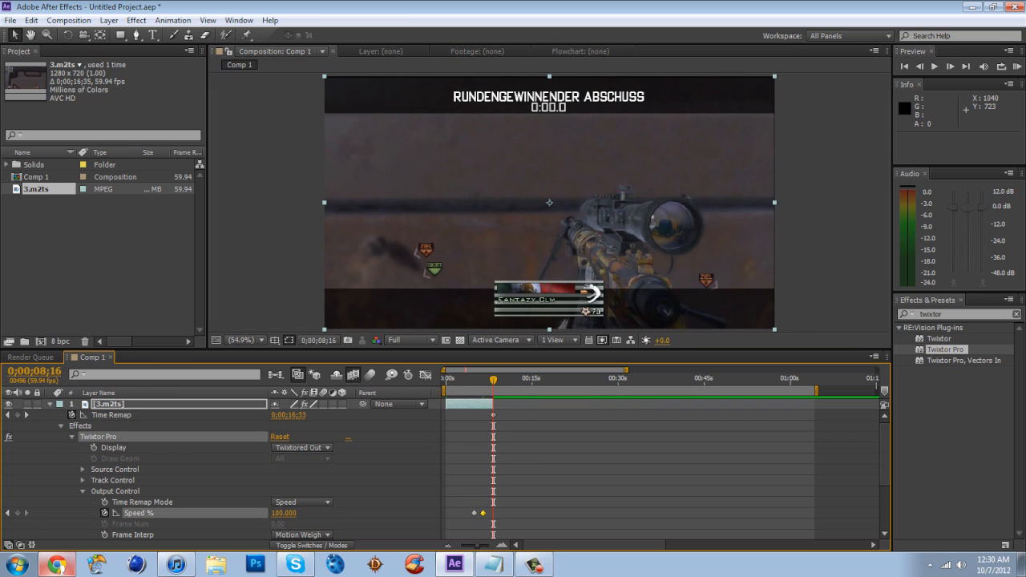
- Collapse the 3.m2ts layer's properties in the timeline and dismiss the Malwarebytes notification
left_click(50, 404)
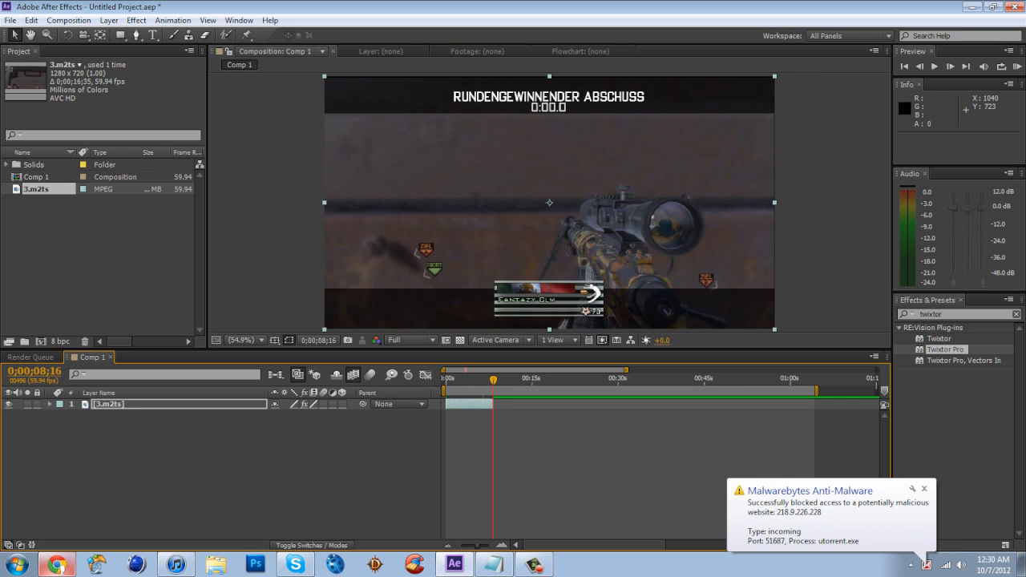
left_click(924, 488)
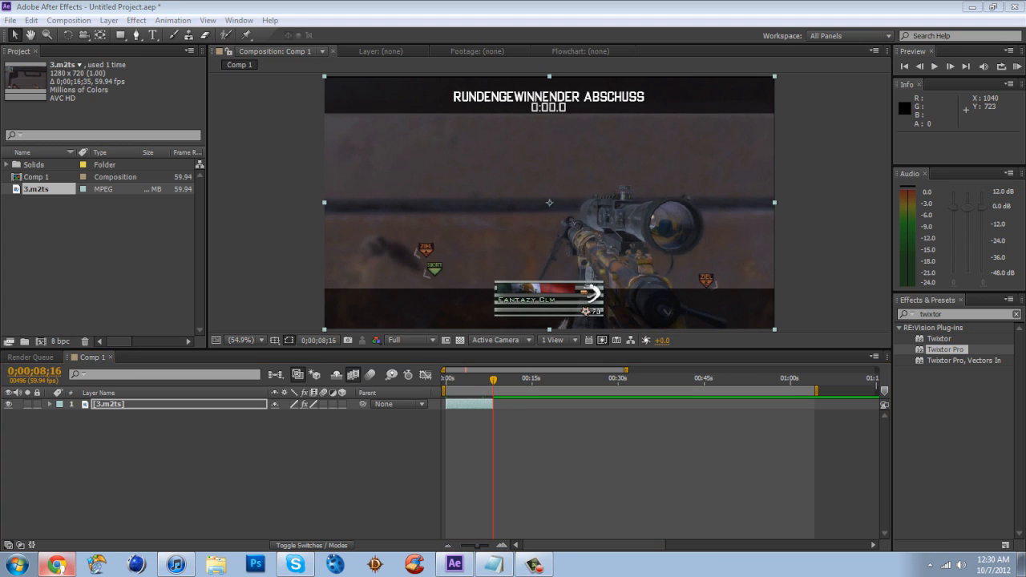
left_click(535, 565)
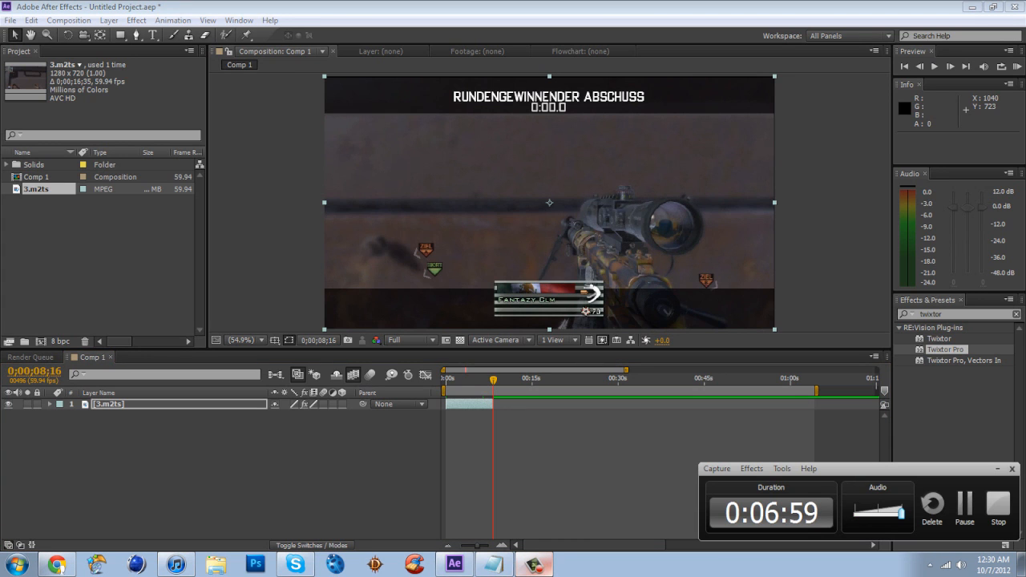